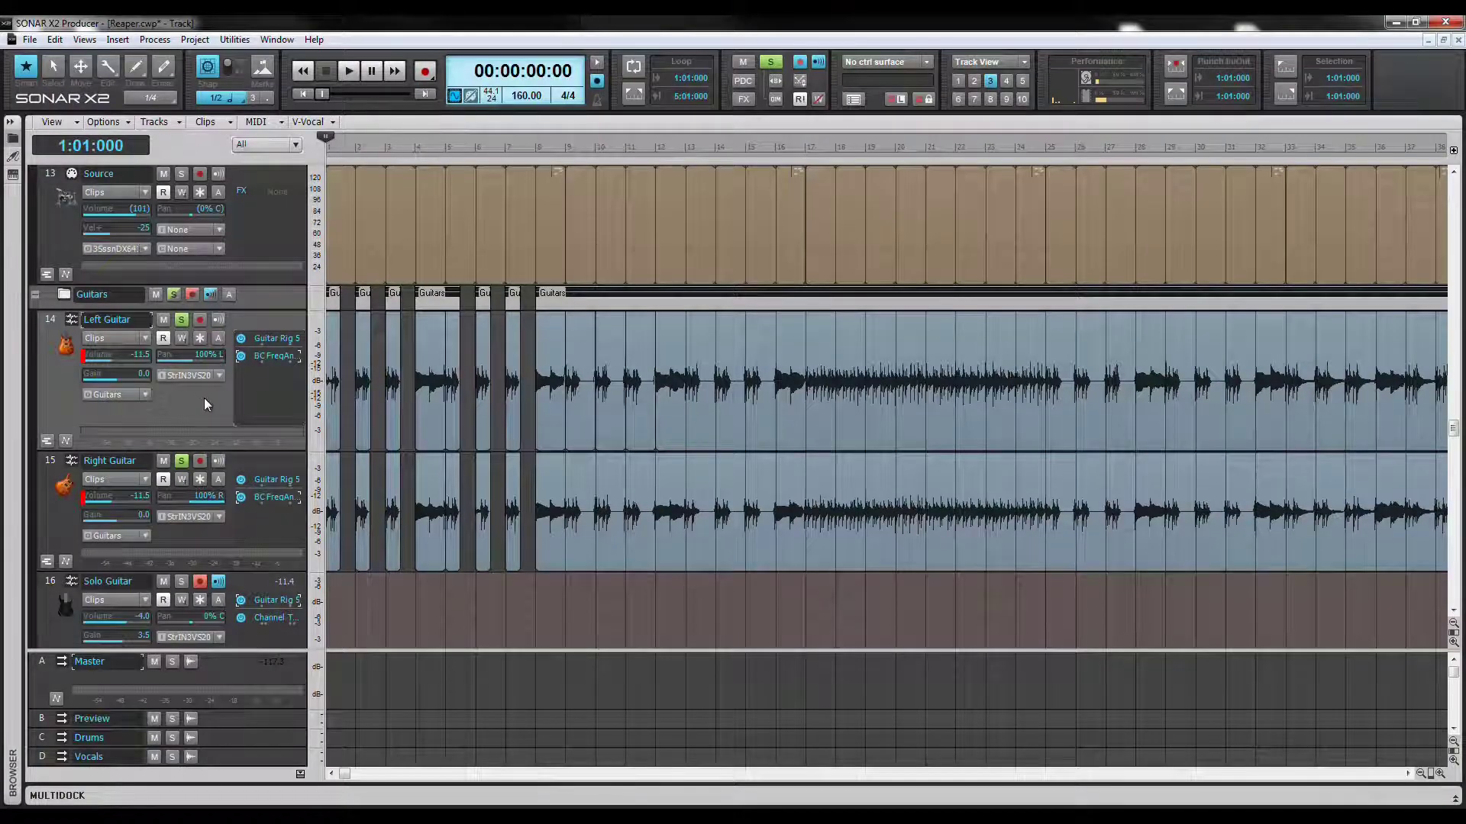
- Select the Right and Left Guitar tracks, then open Left Guitar's BC FreqAnalyst Multi plug-in window
click(209, 535)
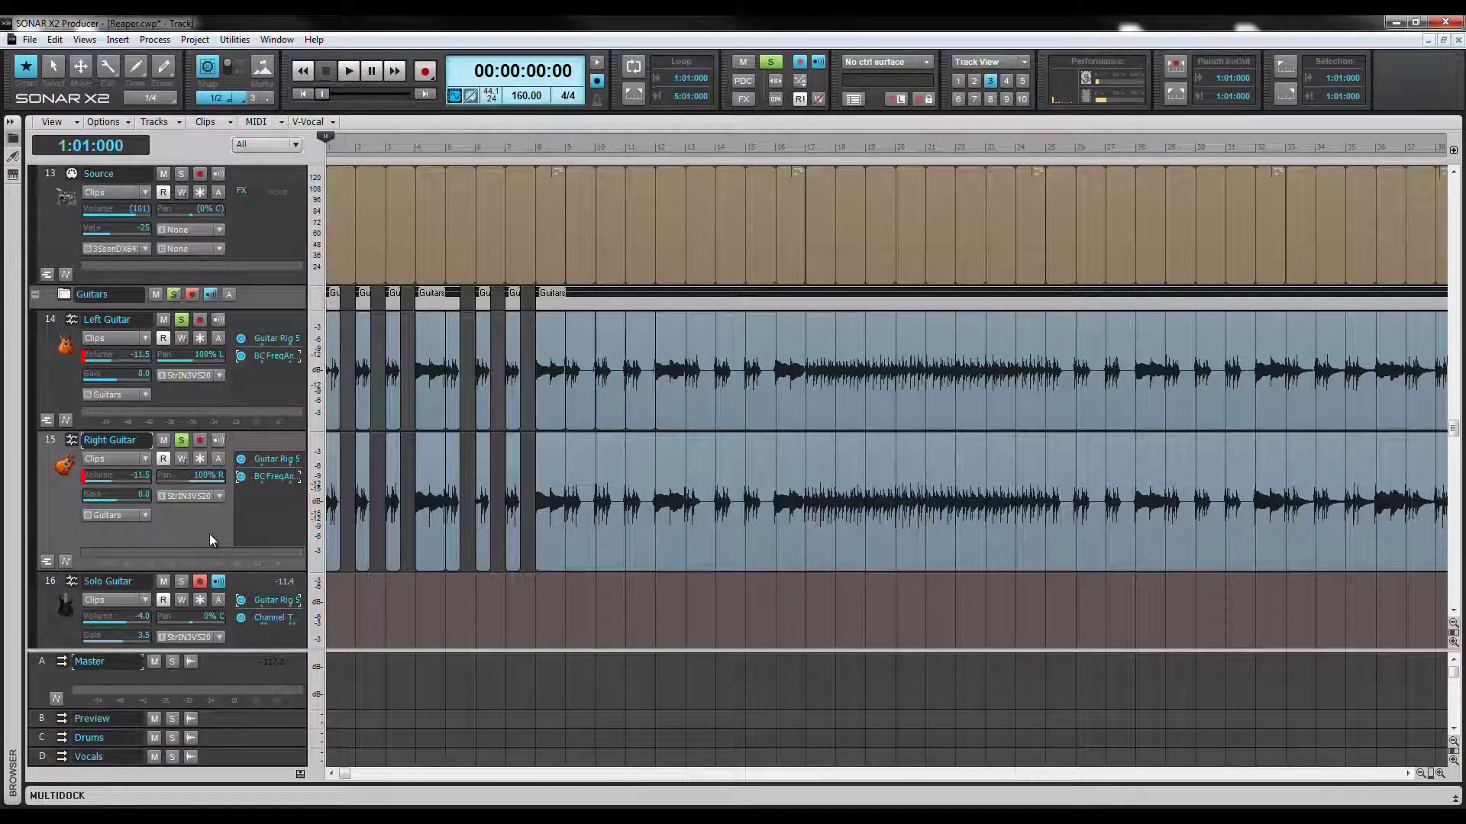
click(210, 390)
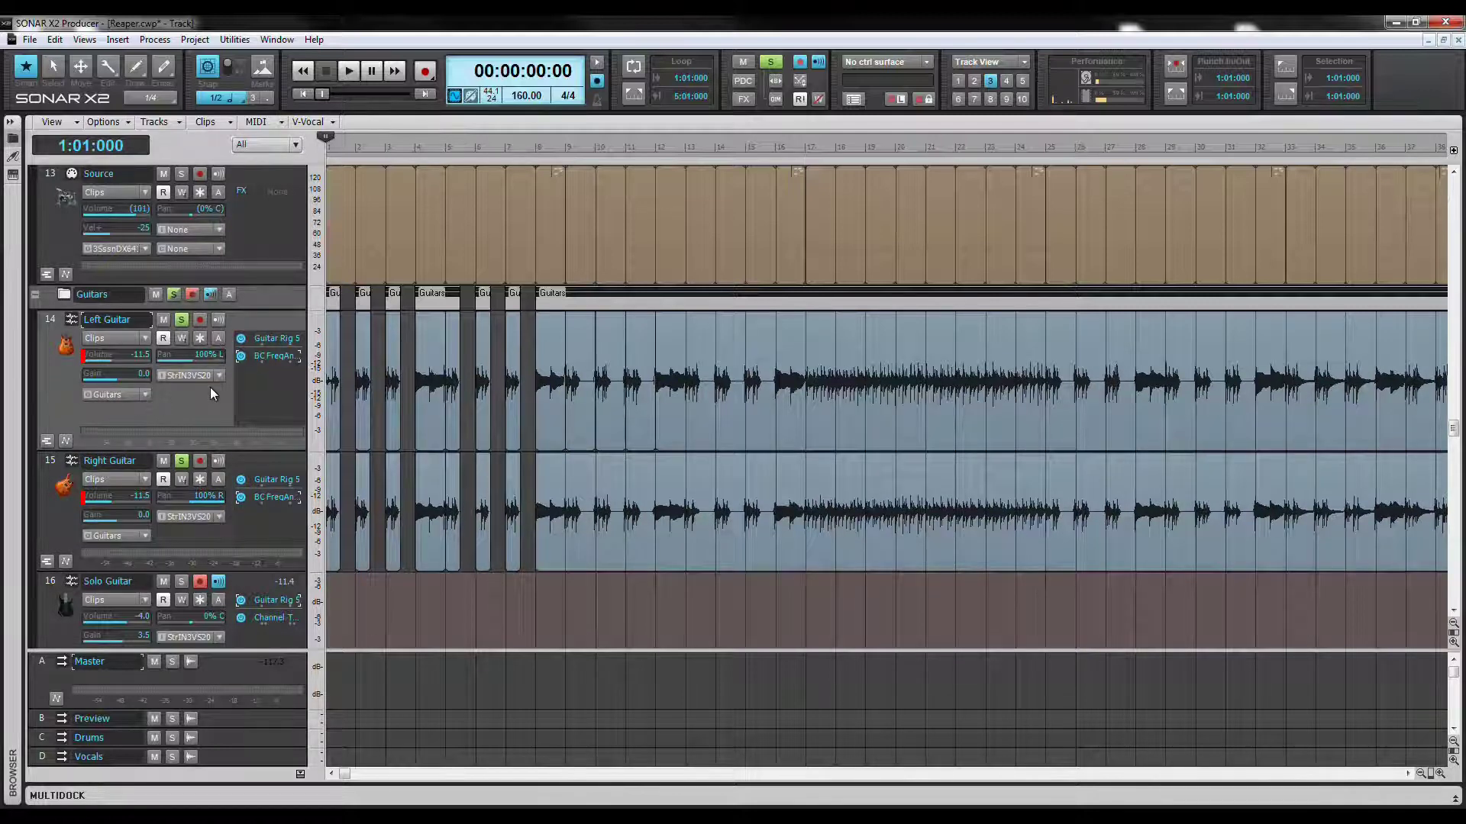
double_click(278, 355)
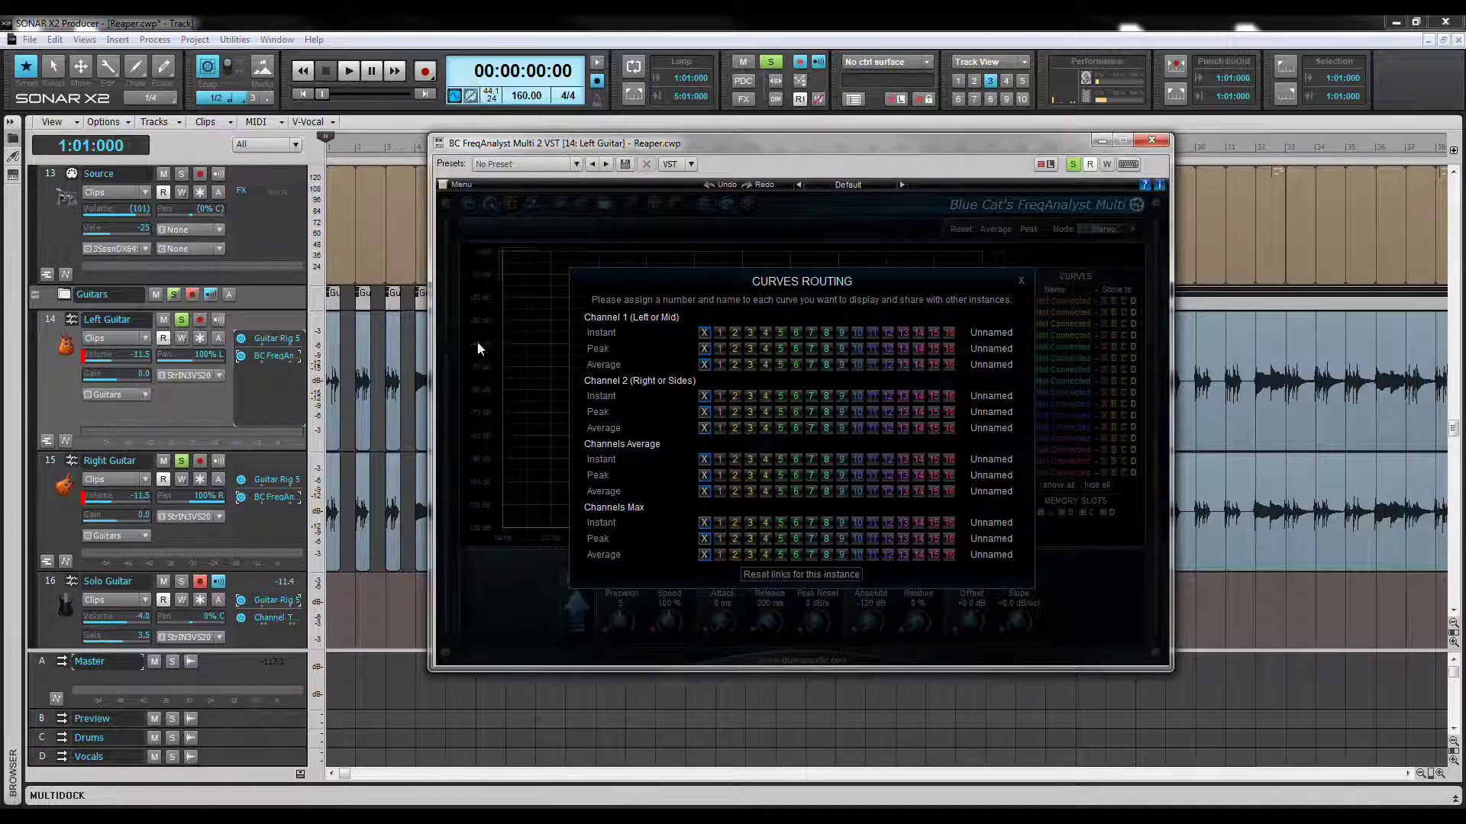
- Route Left Guitar's Channel 1 Instant curve to slot 1 and name it 'Left'
click(718, 334)
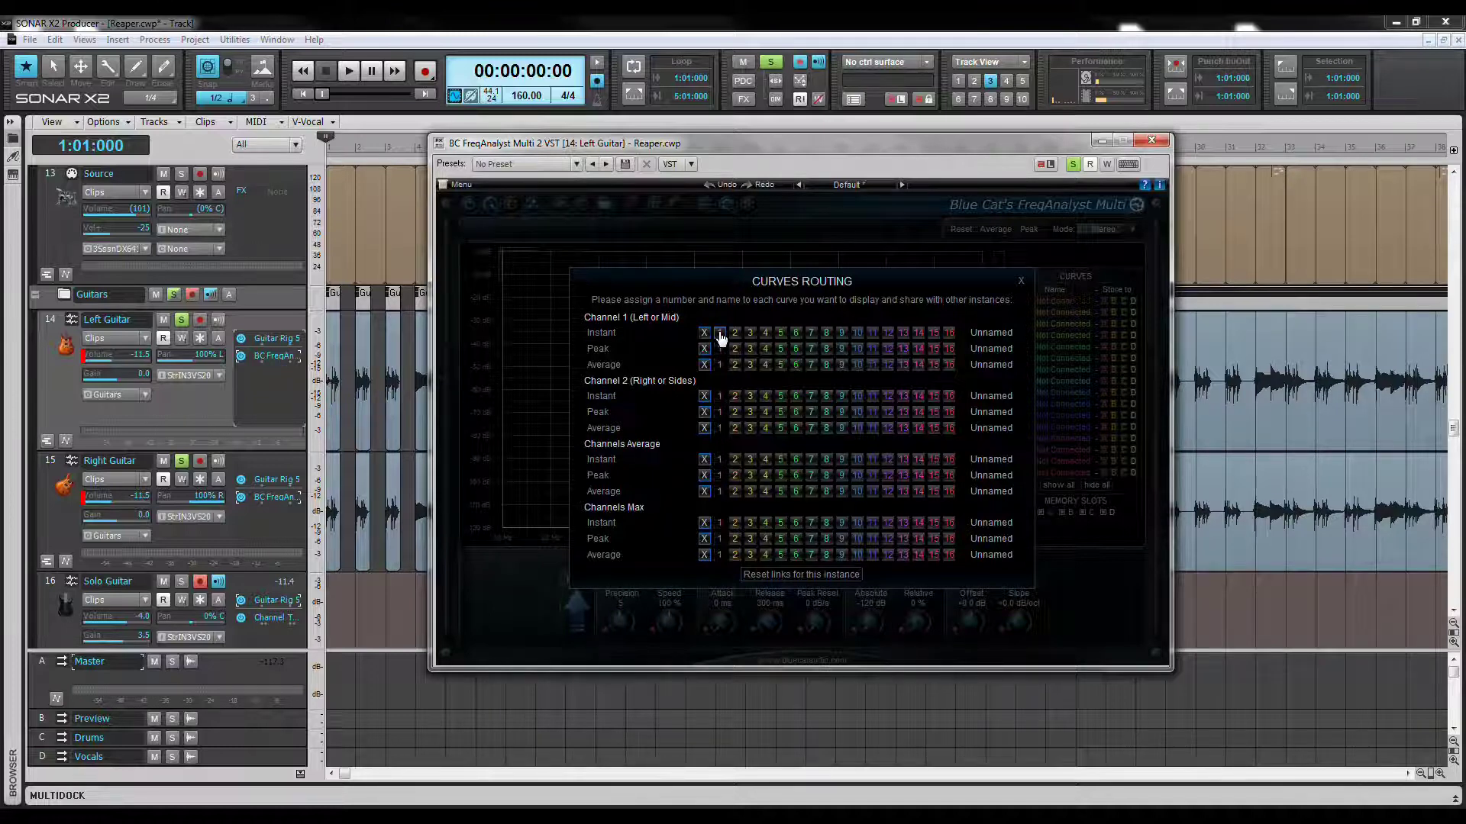
click(986, 332)
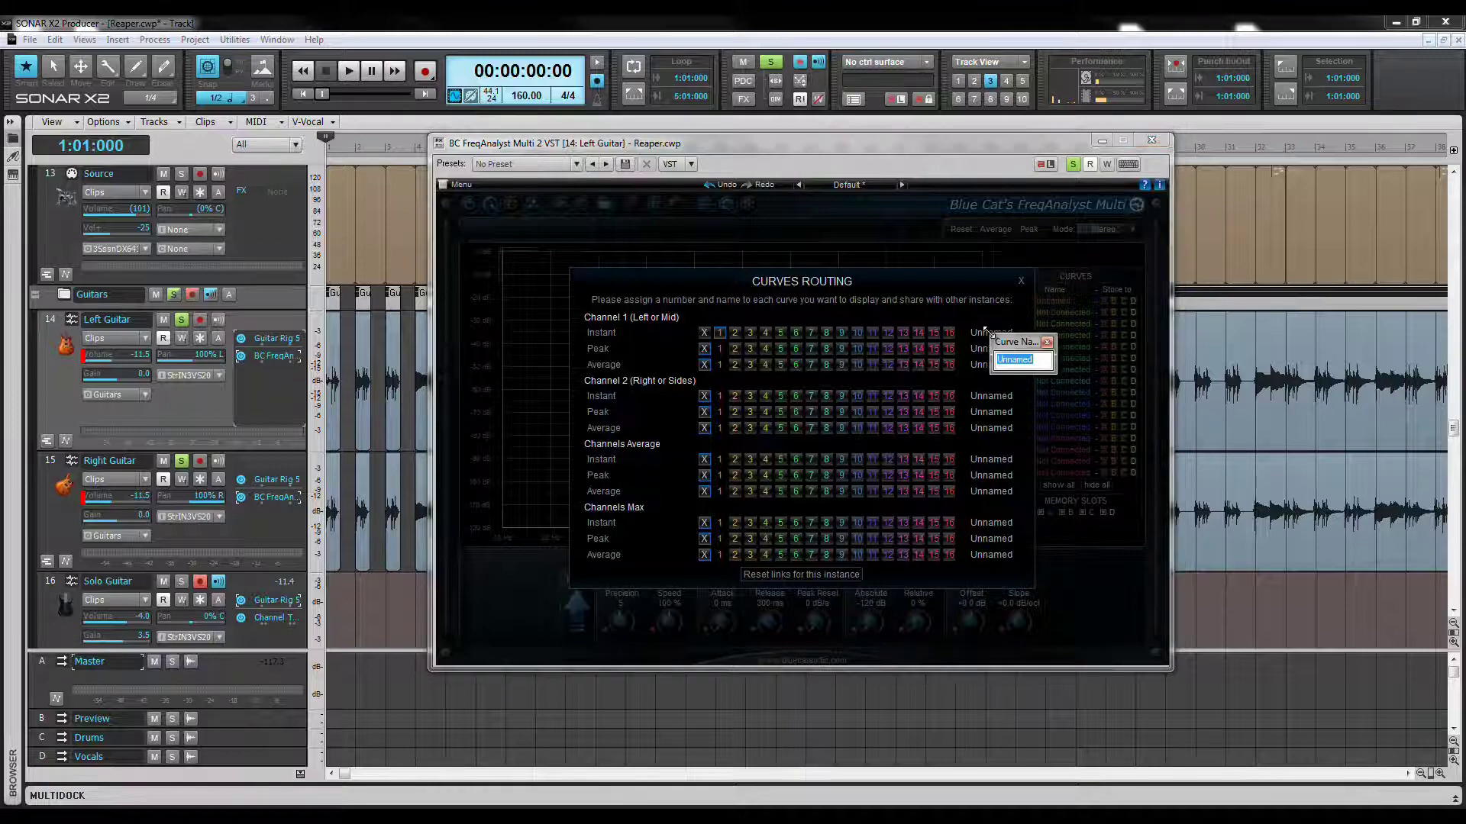
text(Le)
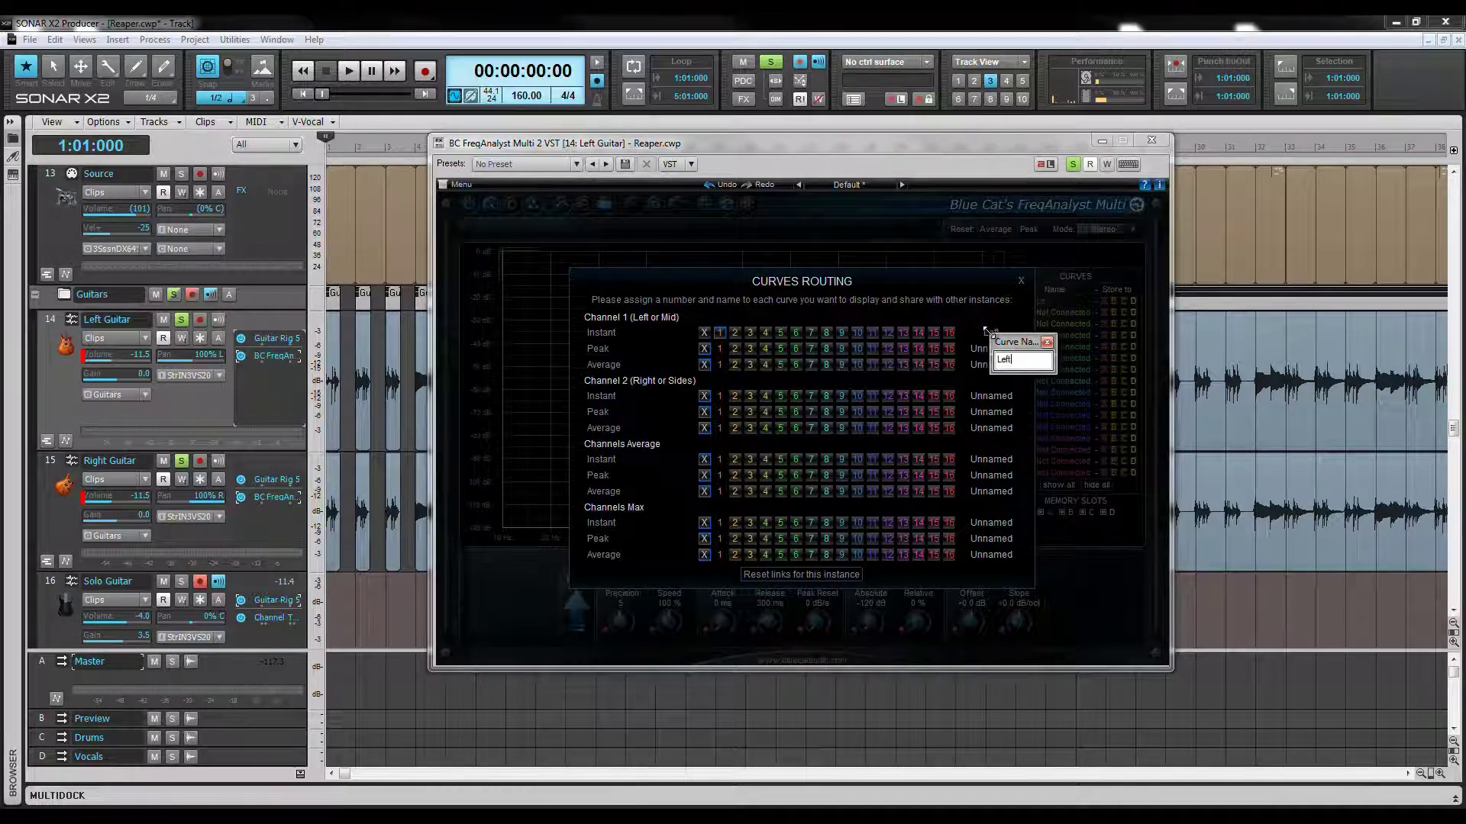
text(ft)
key(Return)
click(1074, 536)
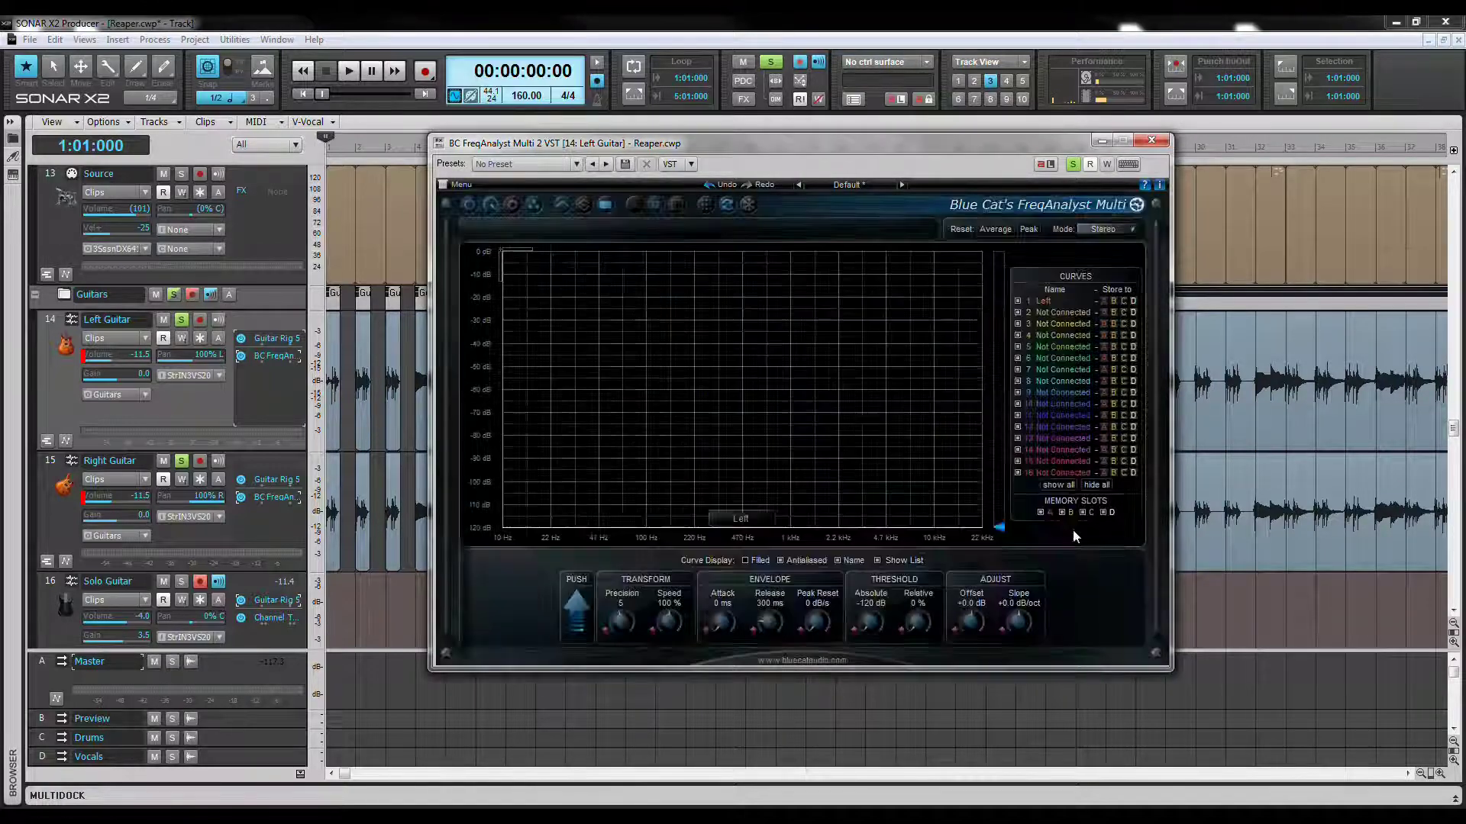
click(1151, 141)
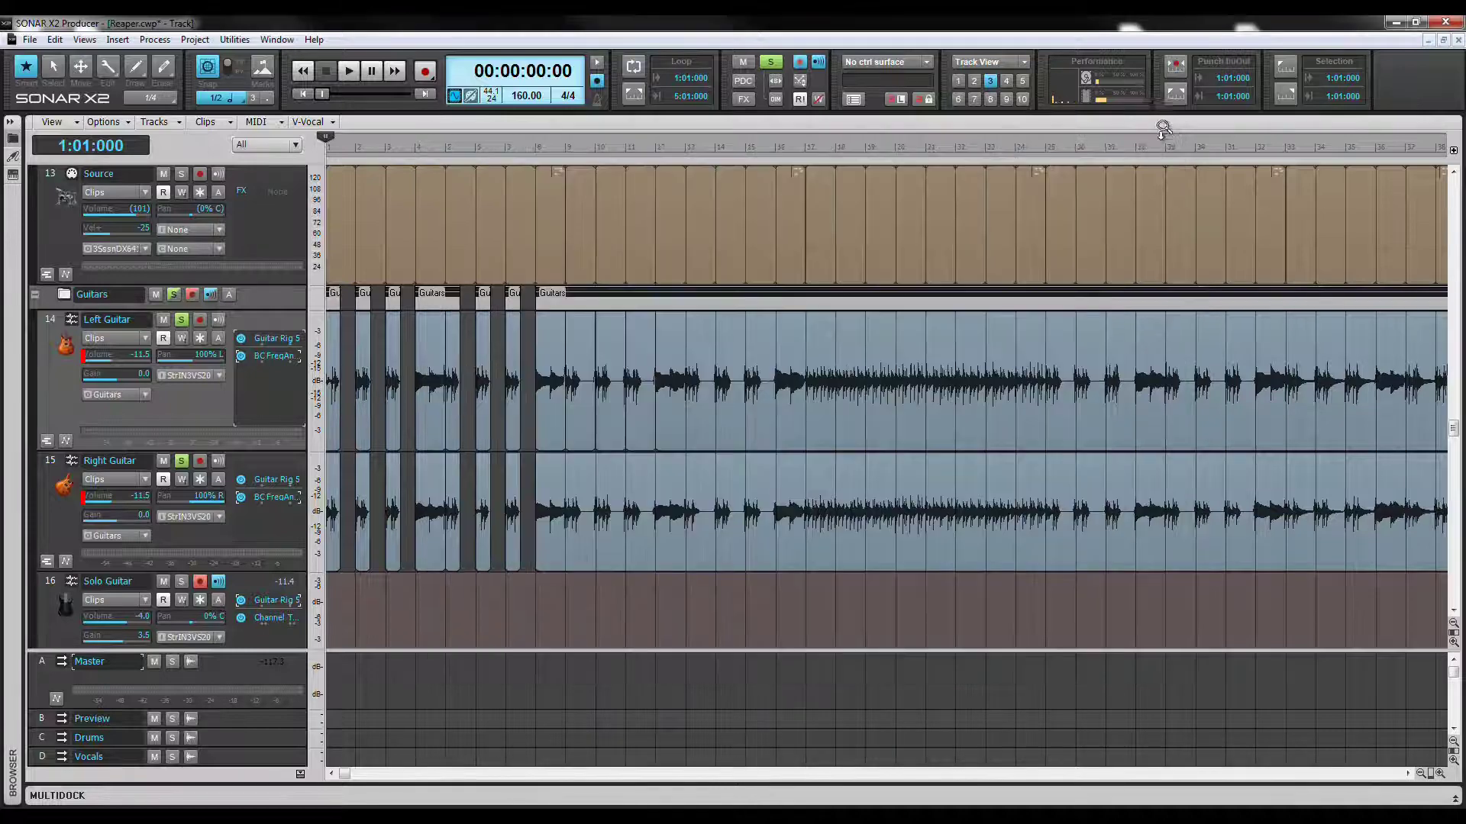
- On Right Guitar's FreqAnalyst, route Channel 2 Instant to slot 2 and name it 'Right'
double_click(272, 493)
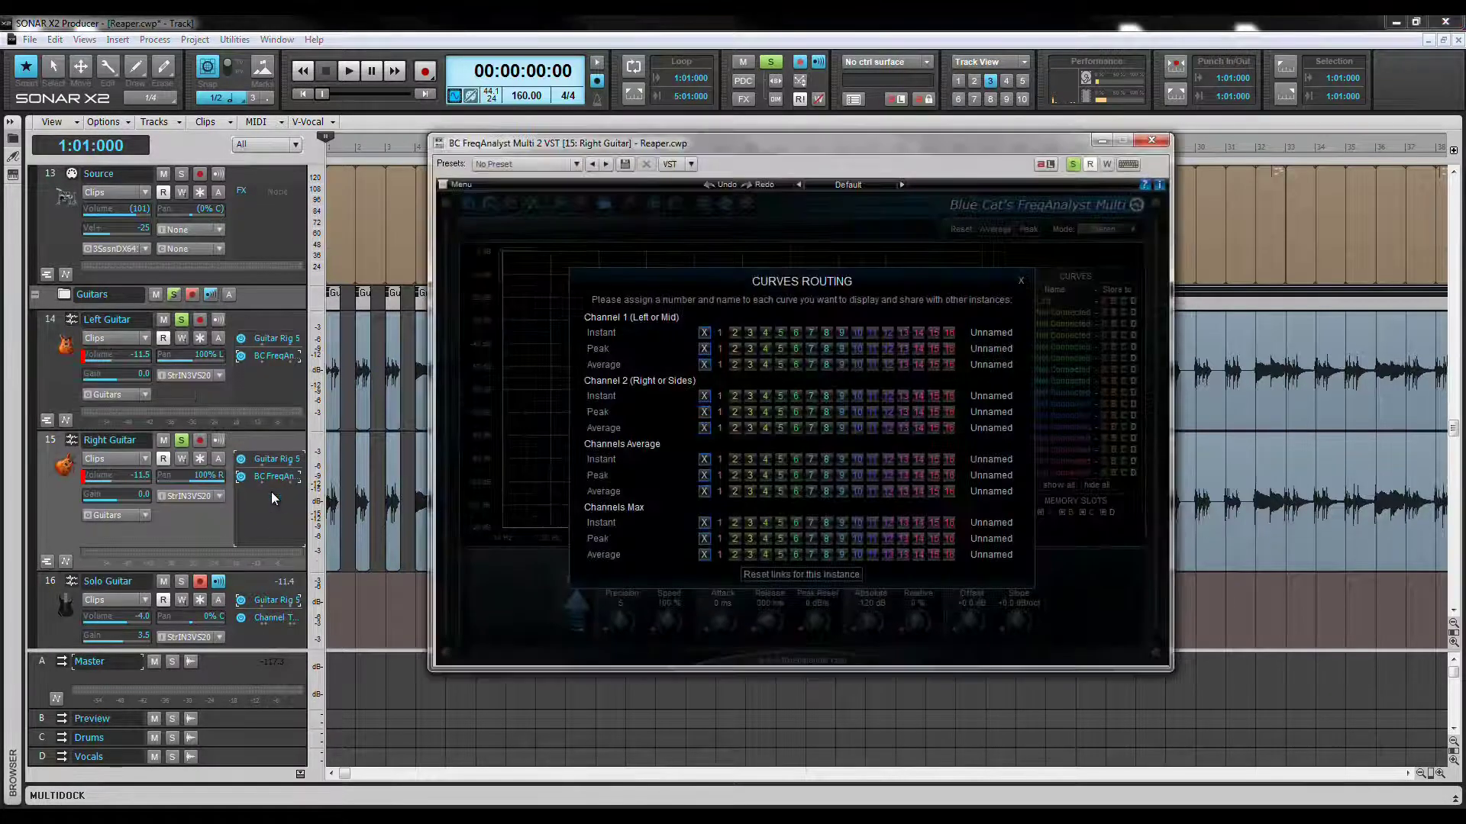
click(736, 397)
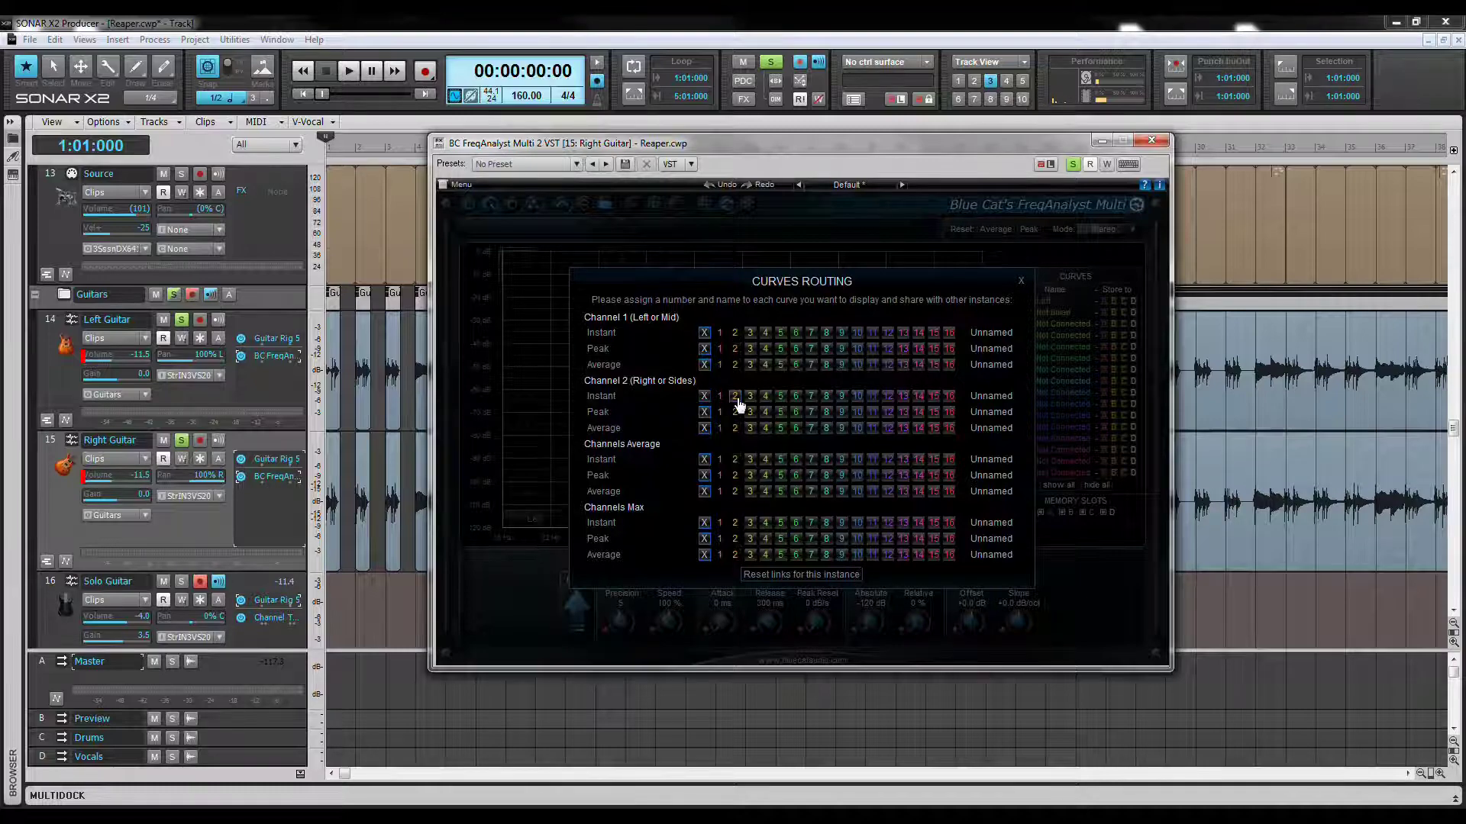
click(1004, 395)
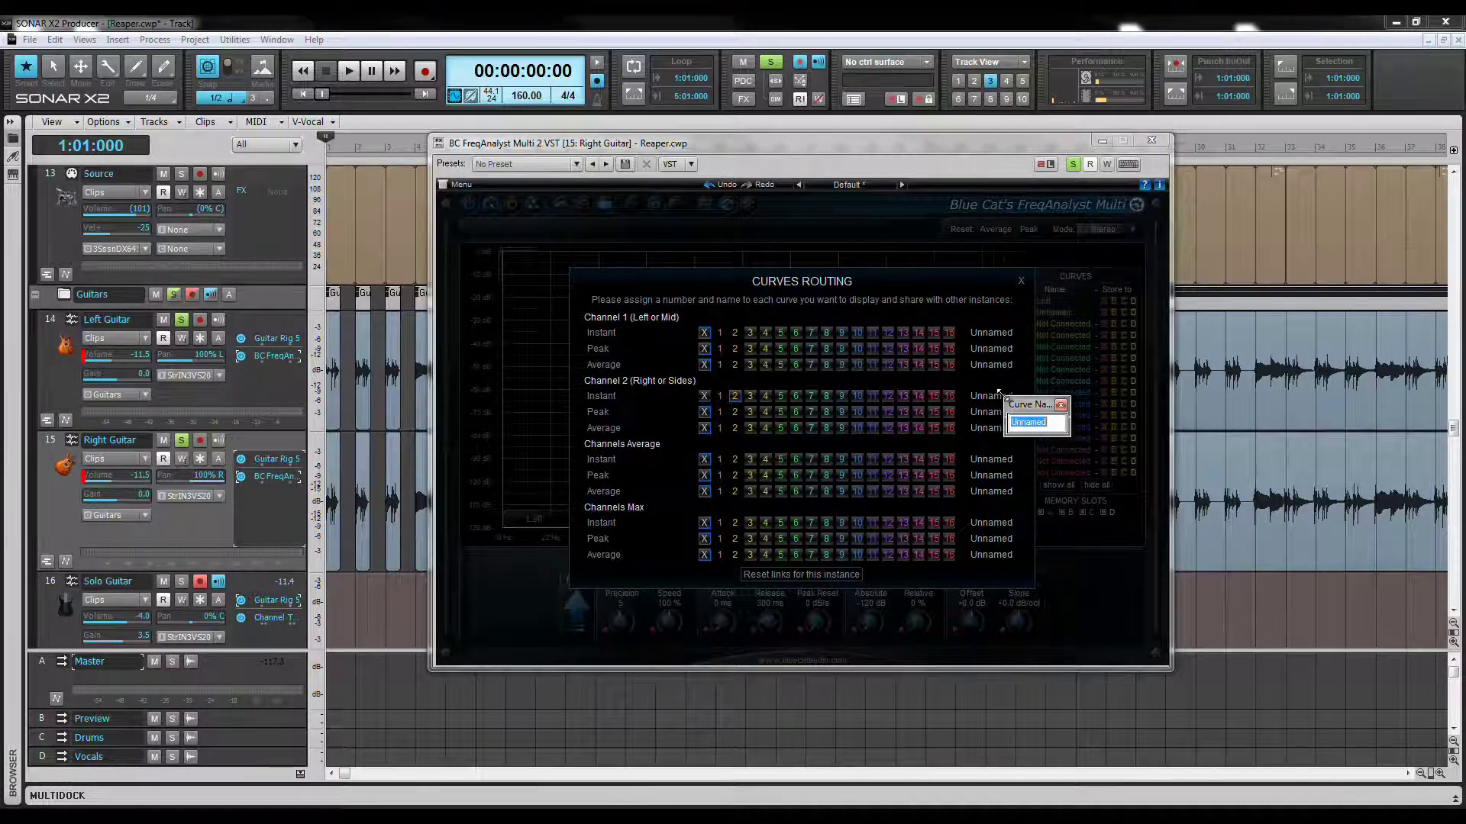
text(Right)
key(Return)
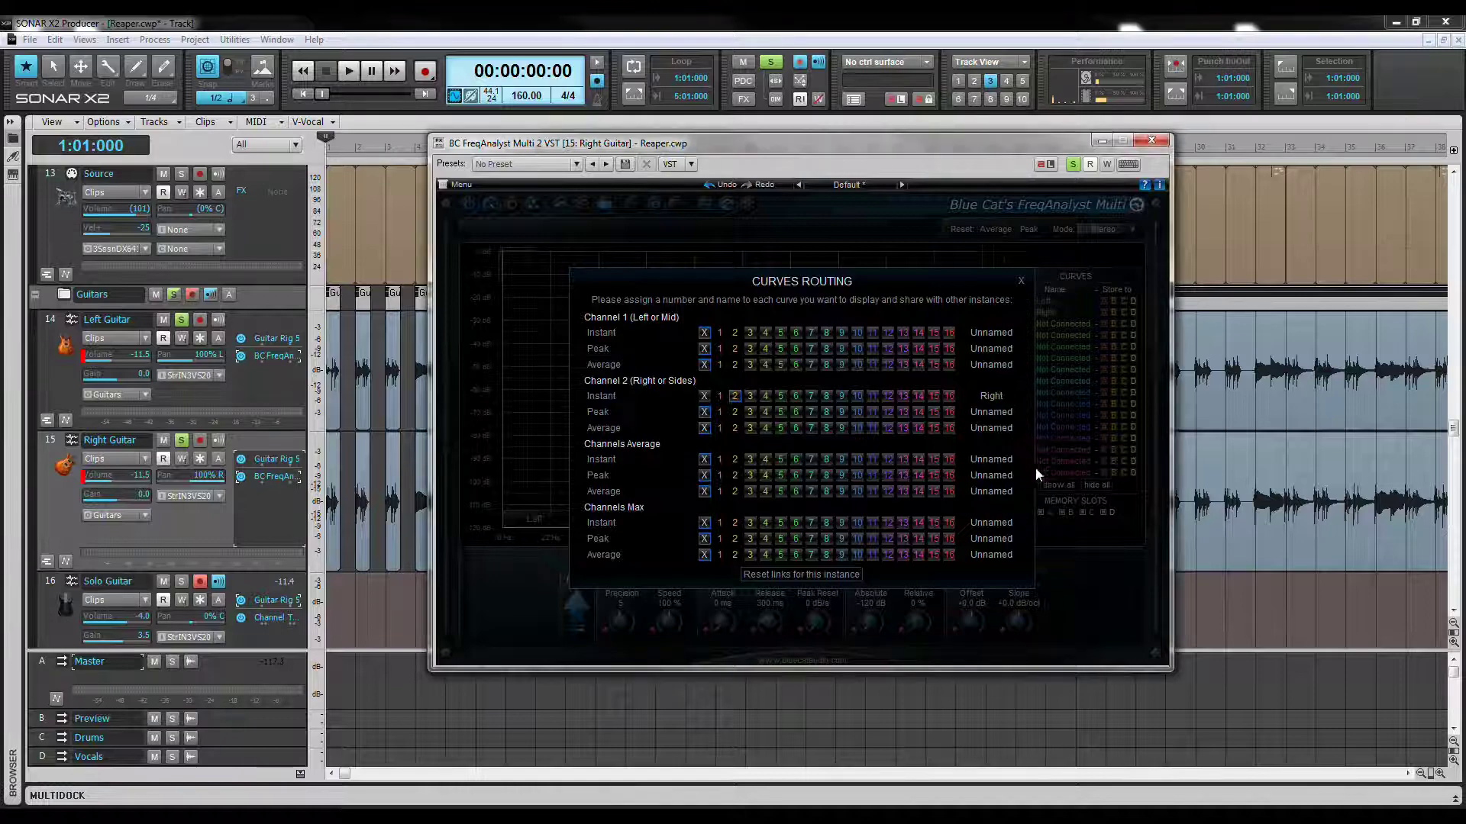
click(1090, 575)
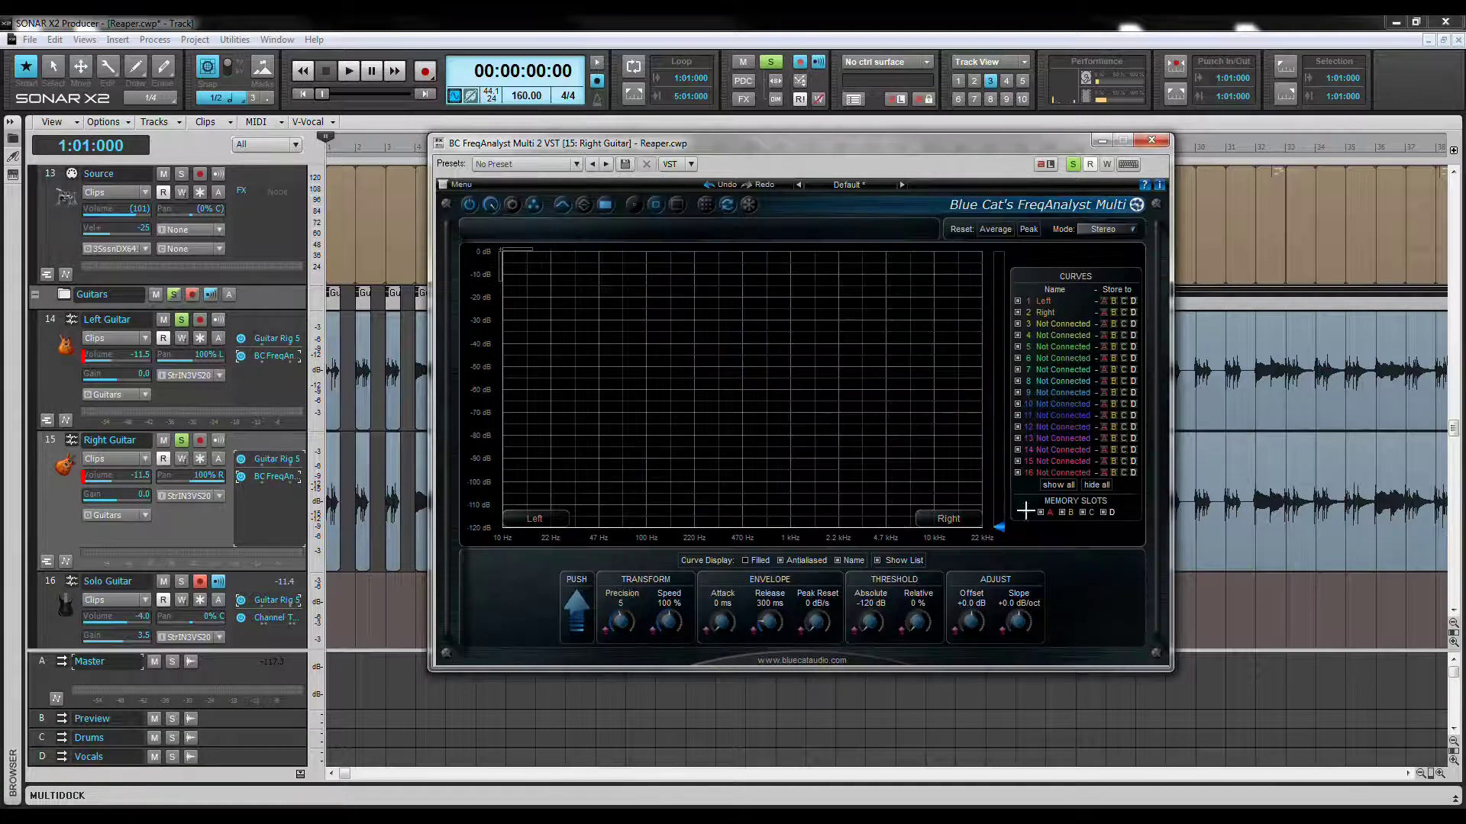
- Play the song to overlay the Left and Right guitar spectra, then stop playback
click(349, 72)
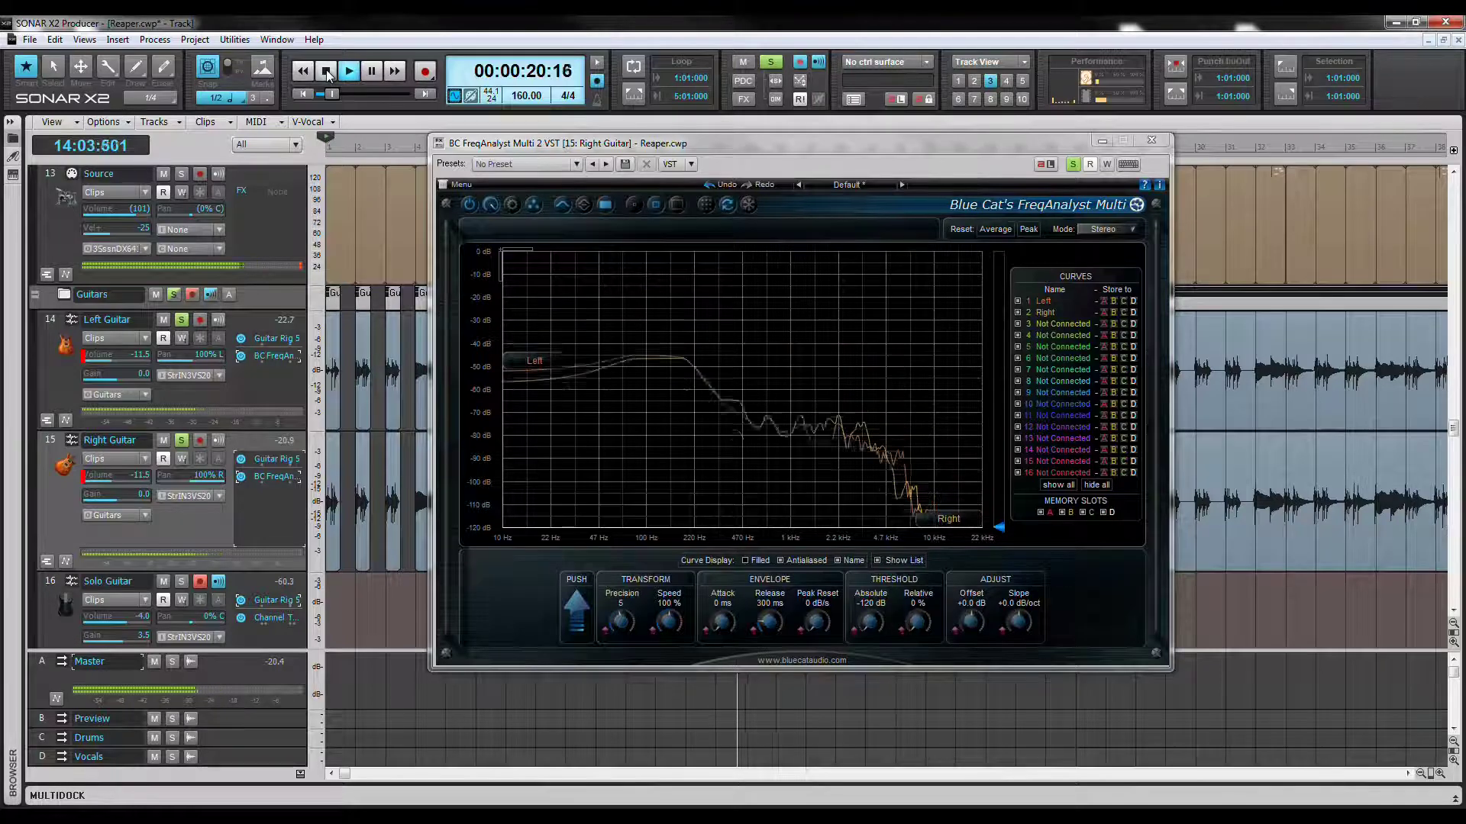
click(327, 71)
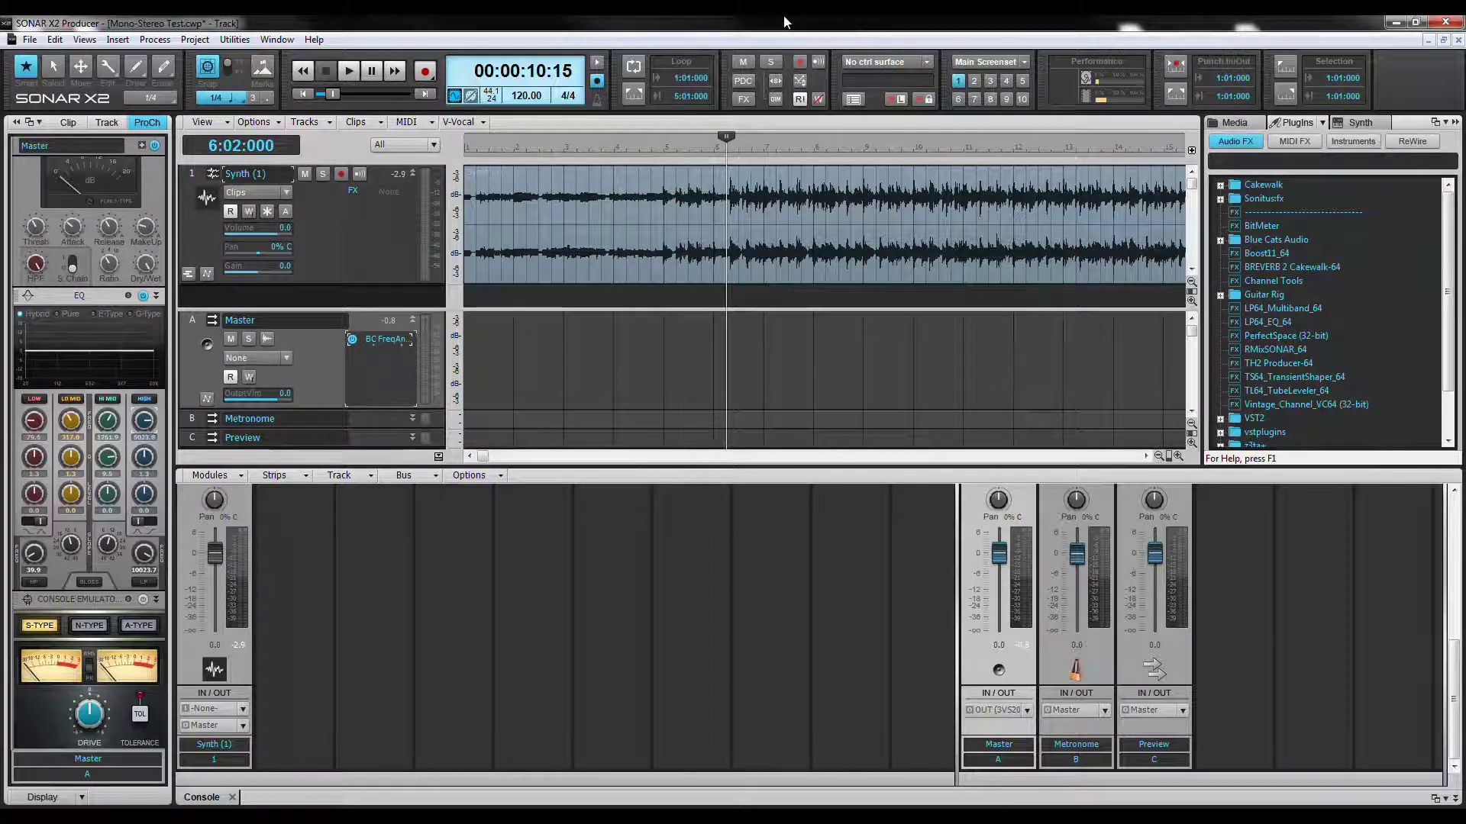
- Open the BC FreqAnalyst Multi window on the Mono-Stereo Test project's Master bus
double_click(400, 342)
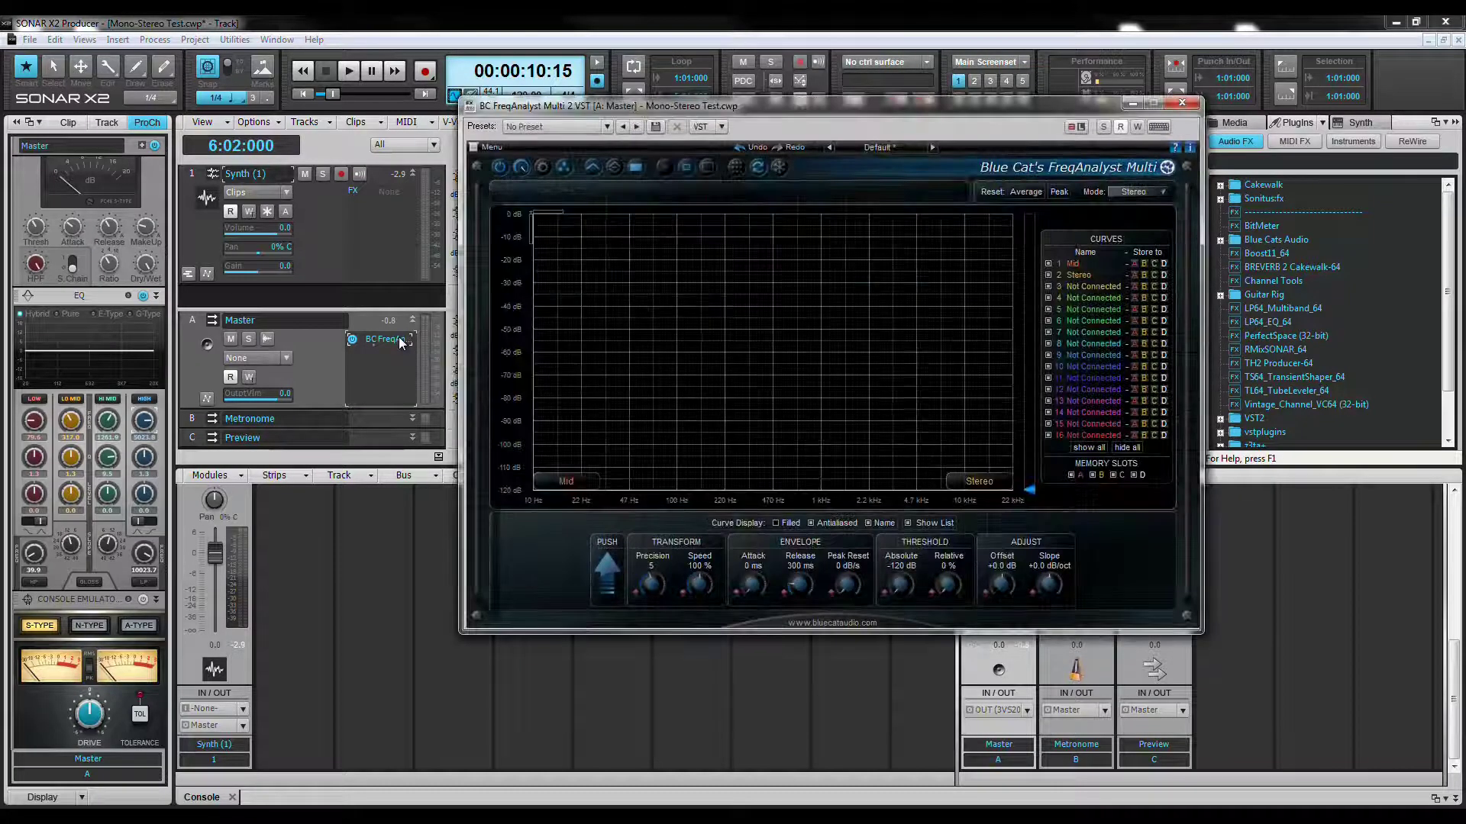
- Switch the Master analyzer to Mid-Side mode and check its Mid and Stereo curve routing
click(1133, 195)
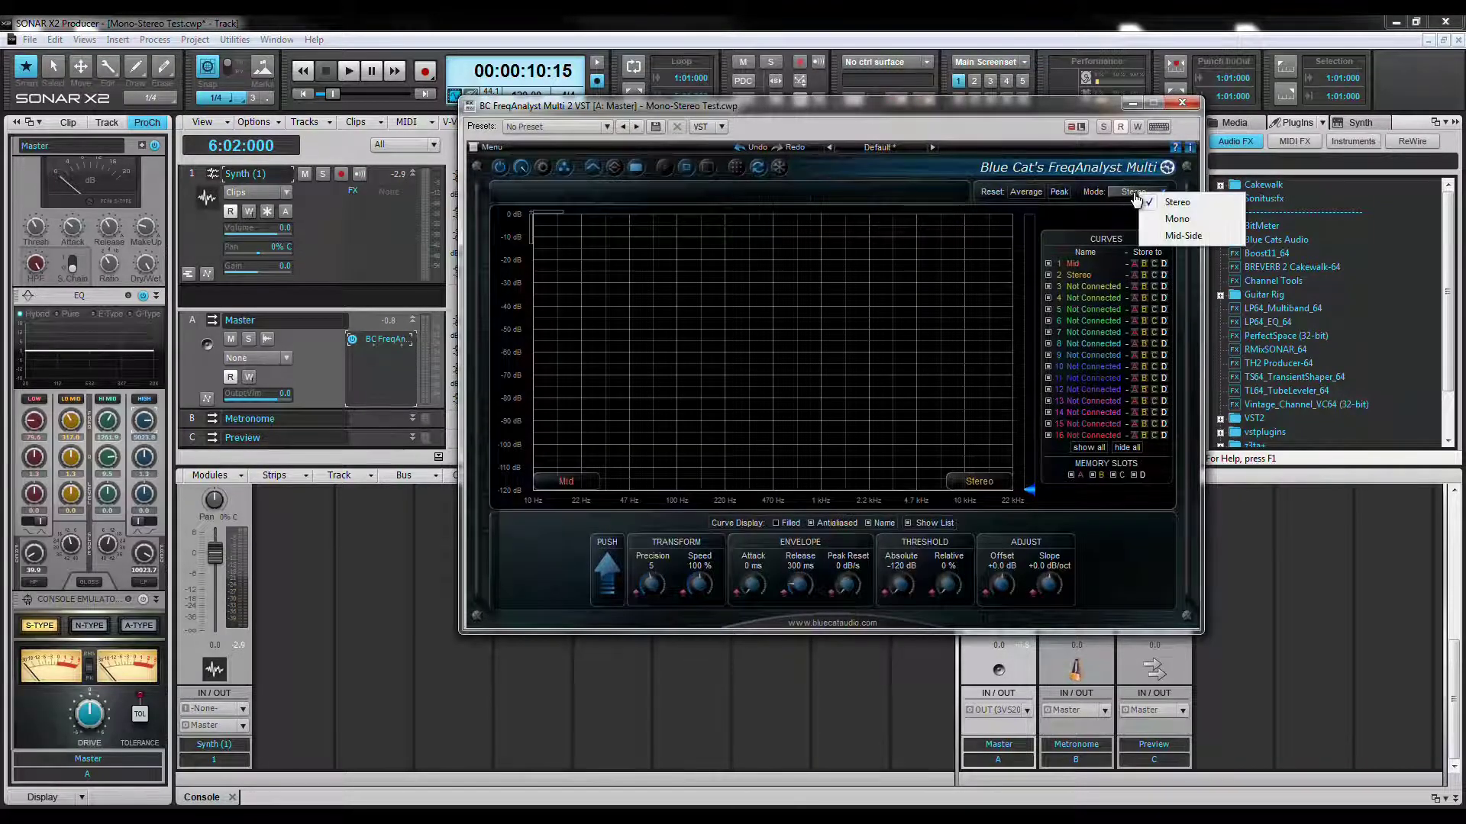
click(1170, 237)
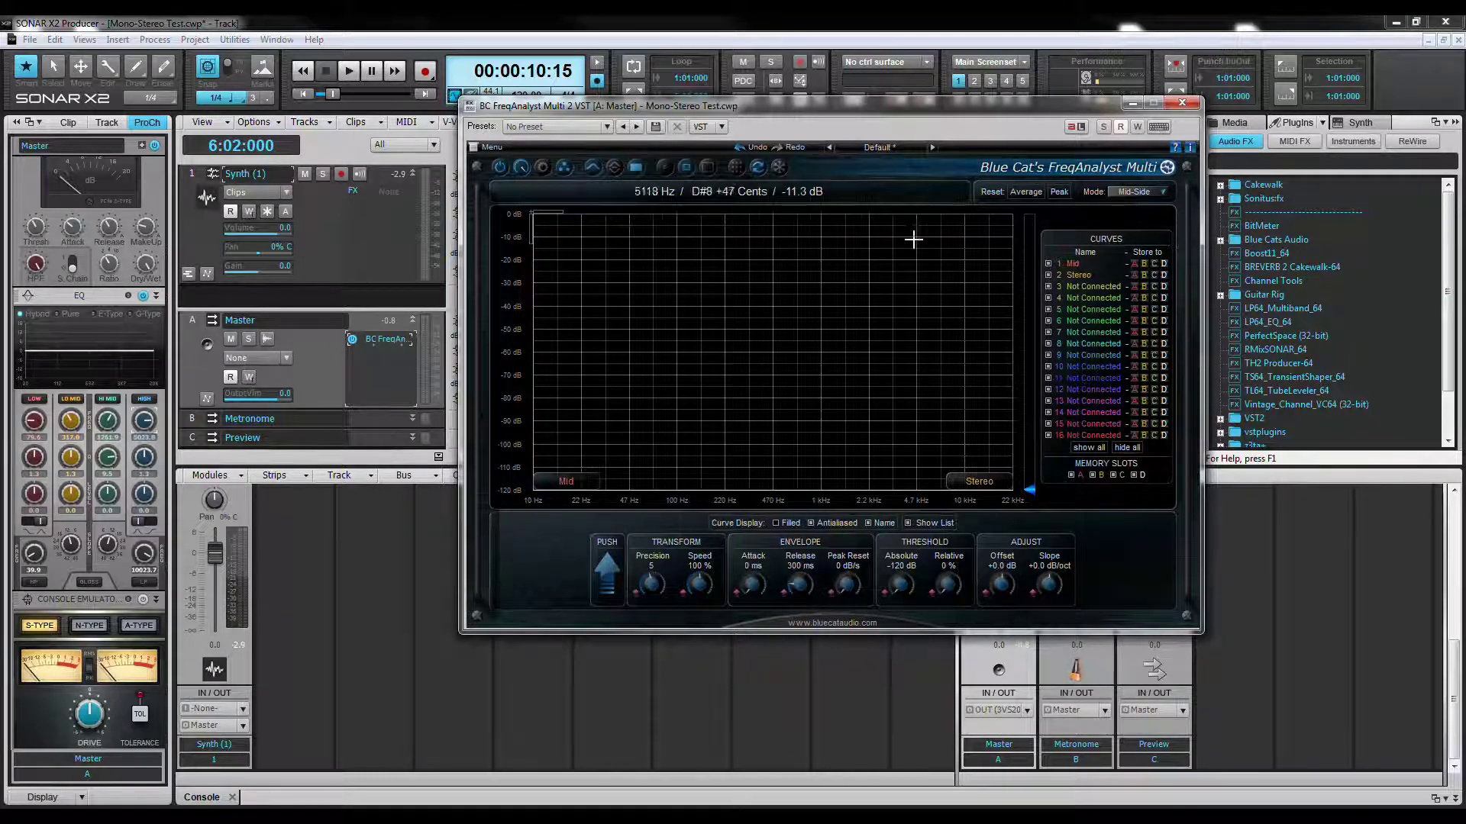
click(738, 167)
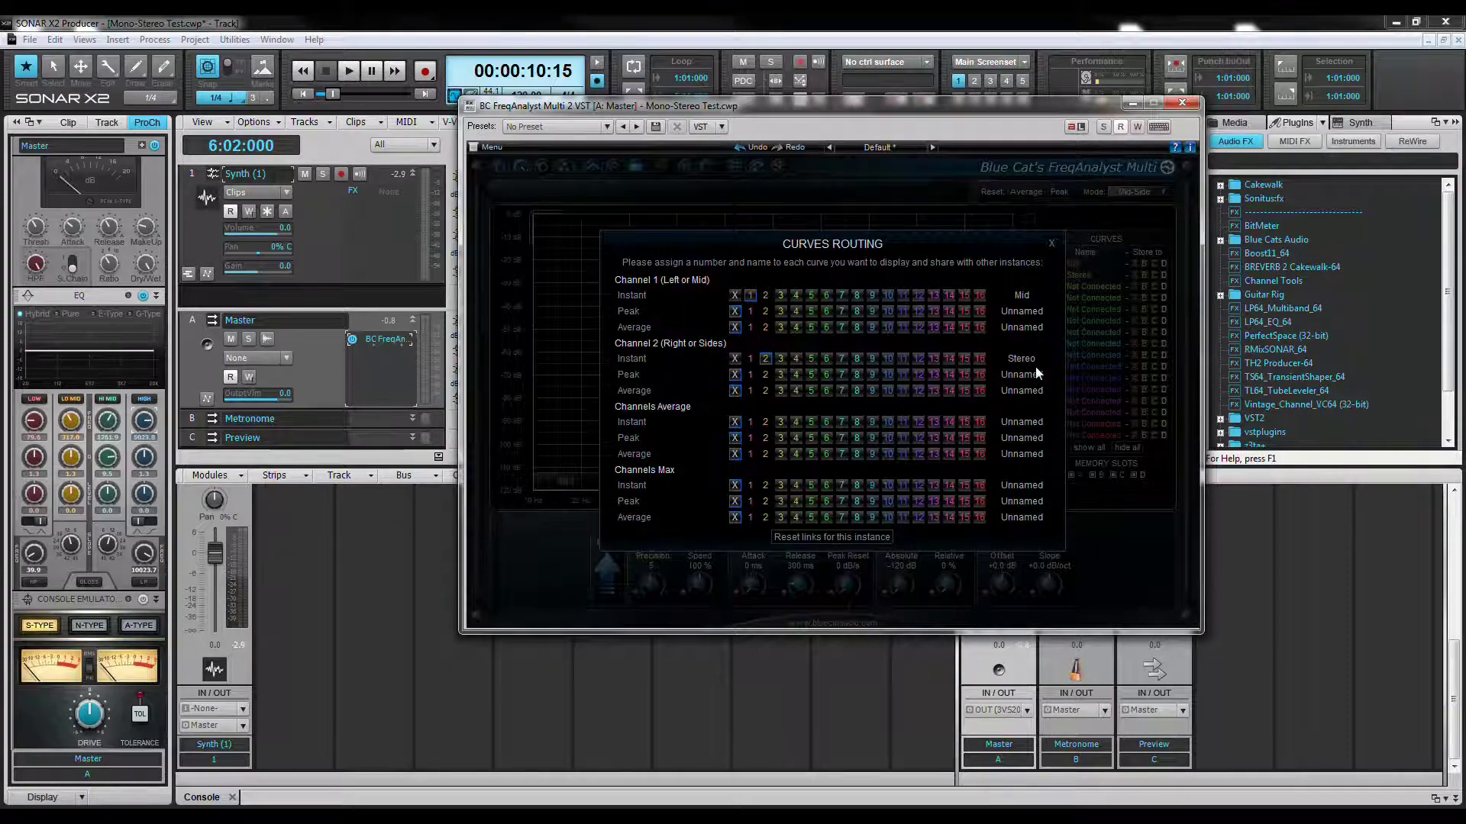
click(1128, 524)
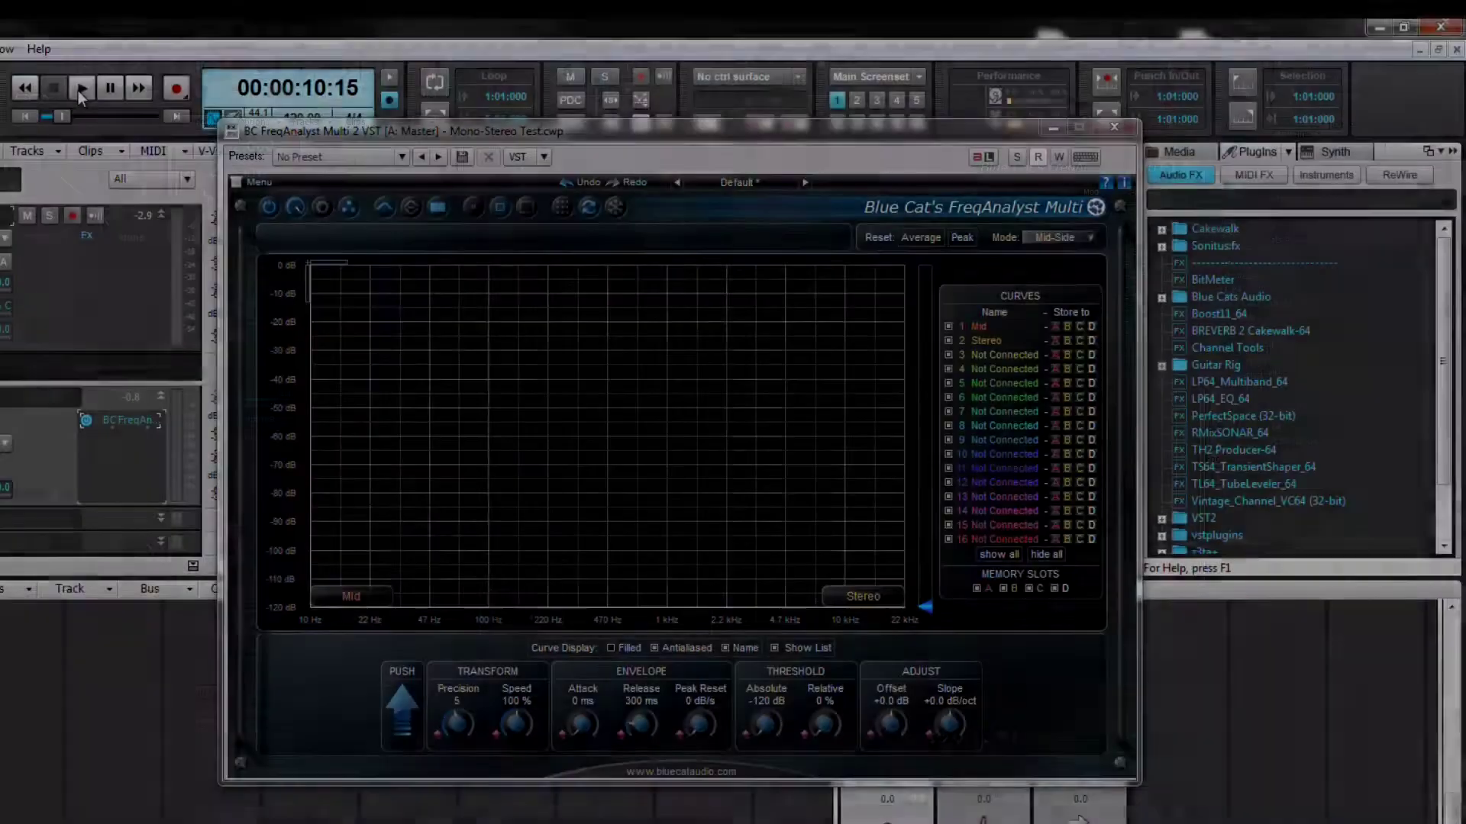
- Play and stop the project to capture Mid and Stereo spectra, then hide the Stereo curve
click(348, 71)
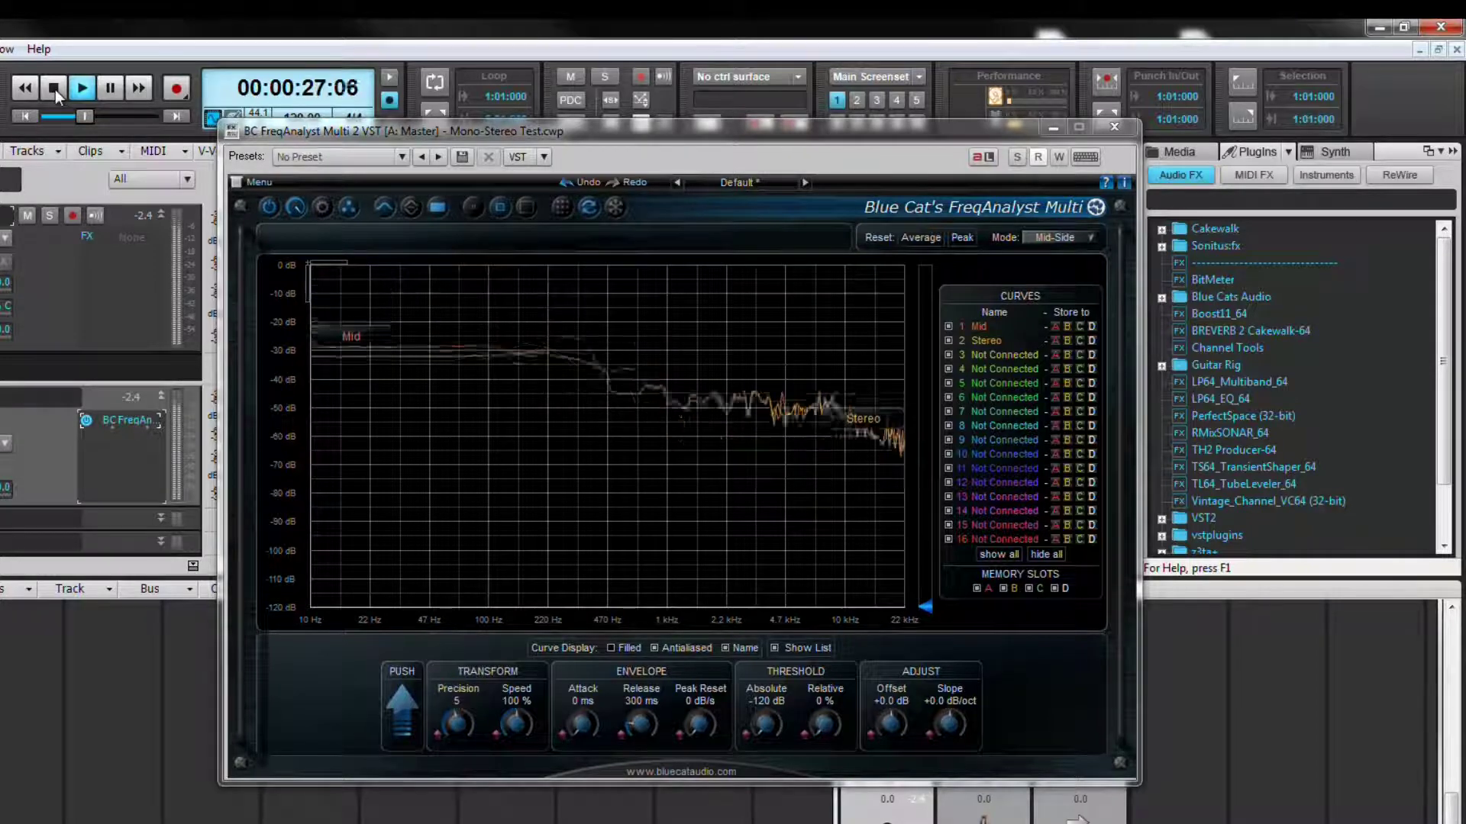
click(55, 90)
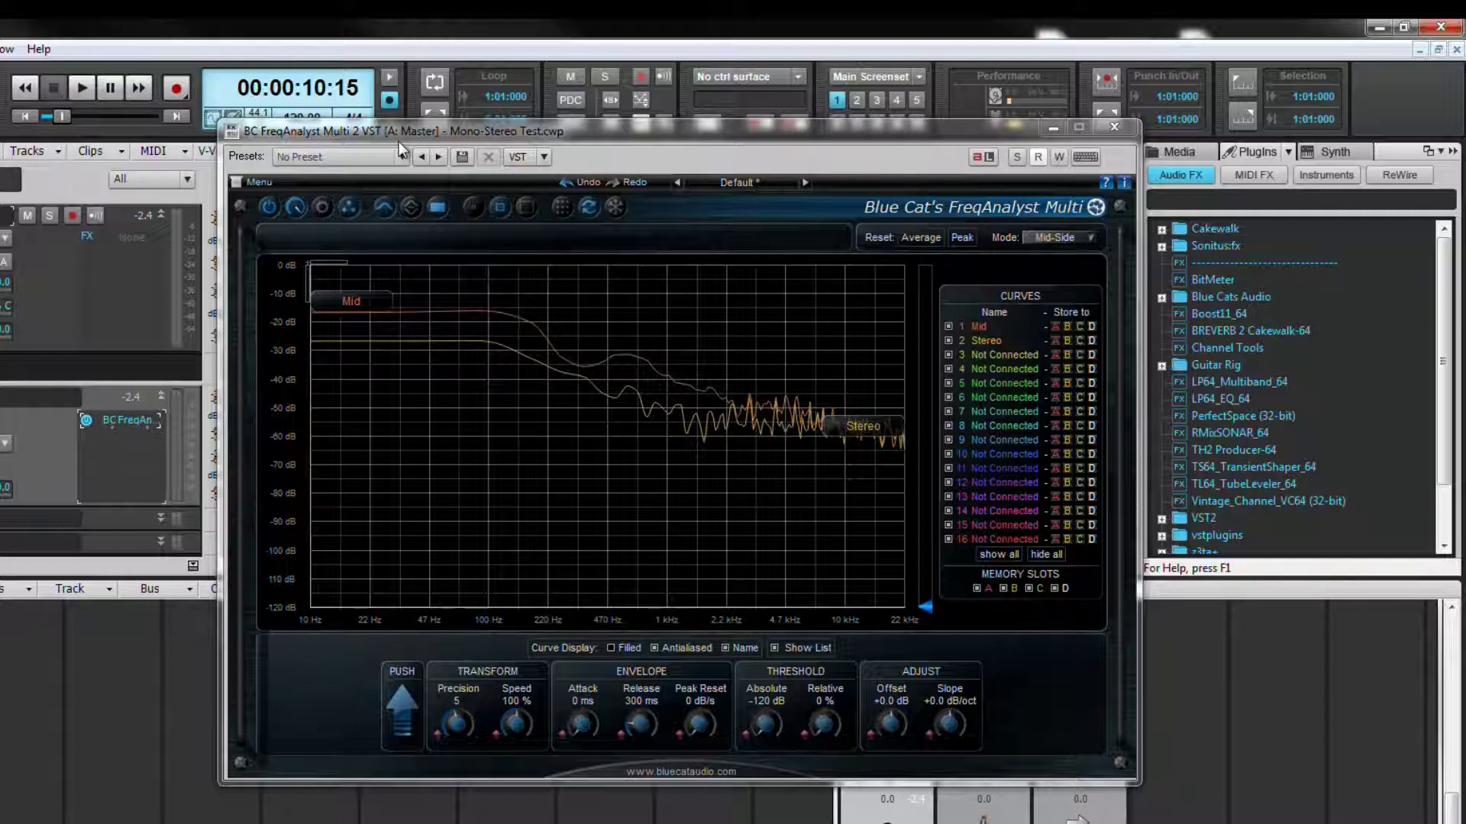
click(949, 341)
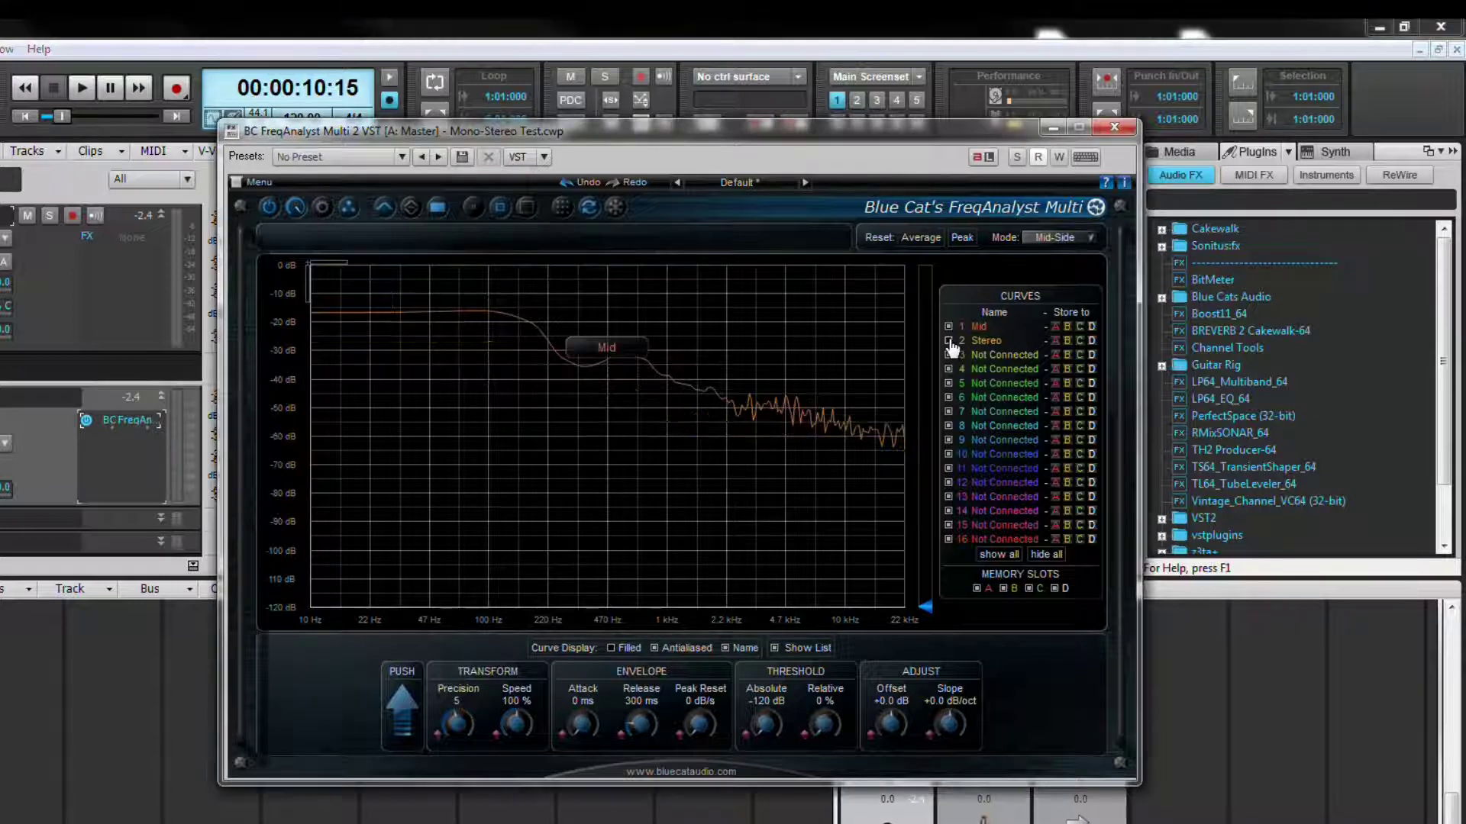
- Play the master again to watch the Mid spectrum alone, then stop
click(84, 85)
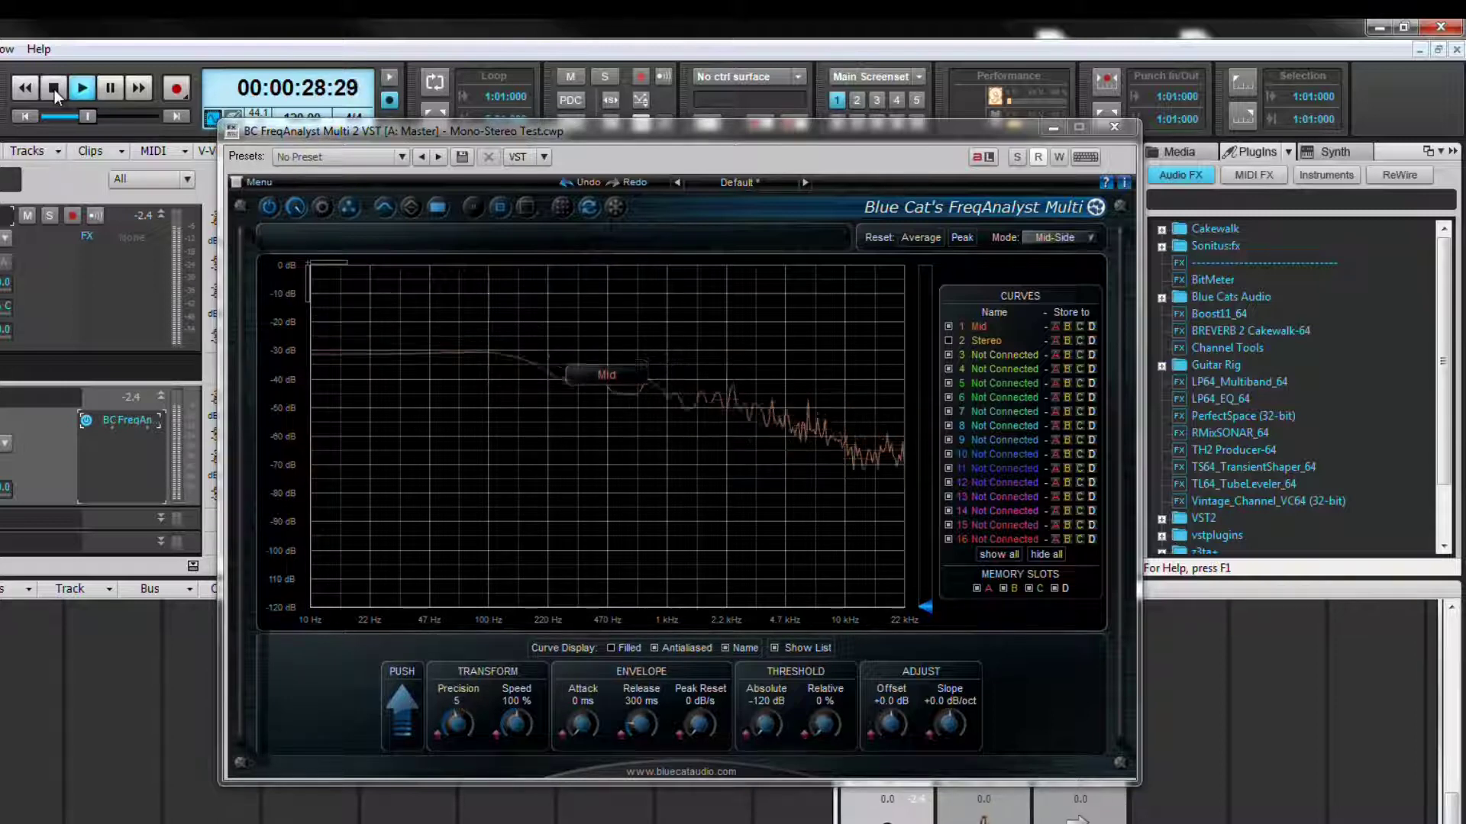
click(54, 90)
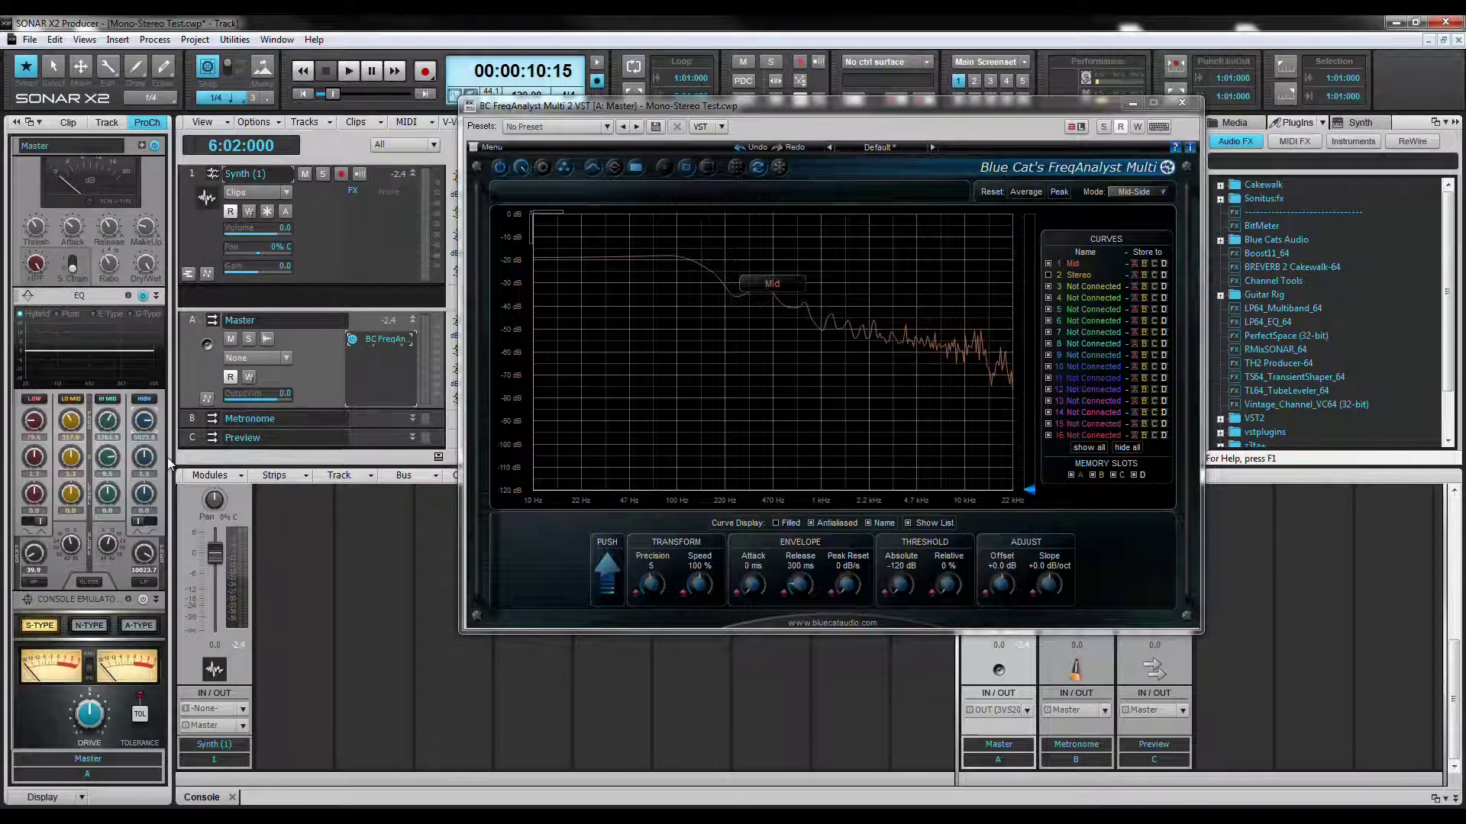
- Set the ProChannel HI MID band to about 1730 Hz with +10.9 dB gain and play it through the analyser
scroll(109, 424, up, 2)
scroll(108, 425, up, 4)
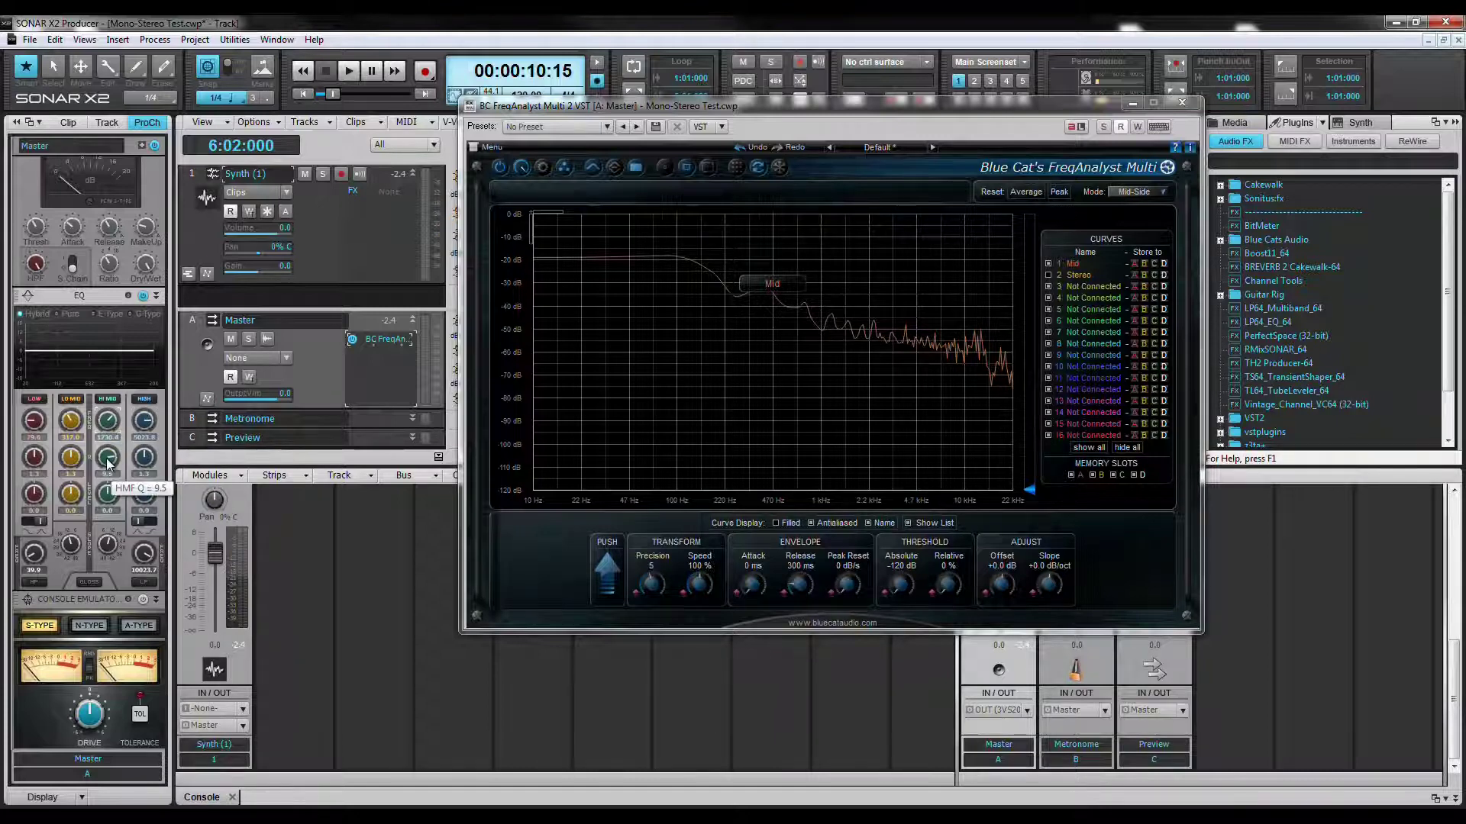
scroll(111, 500, up, 3)
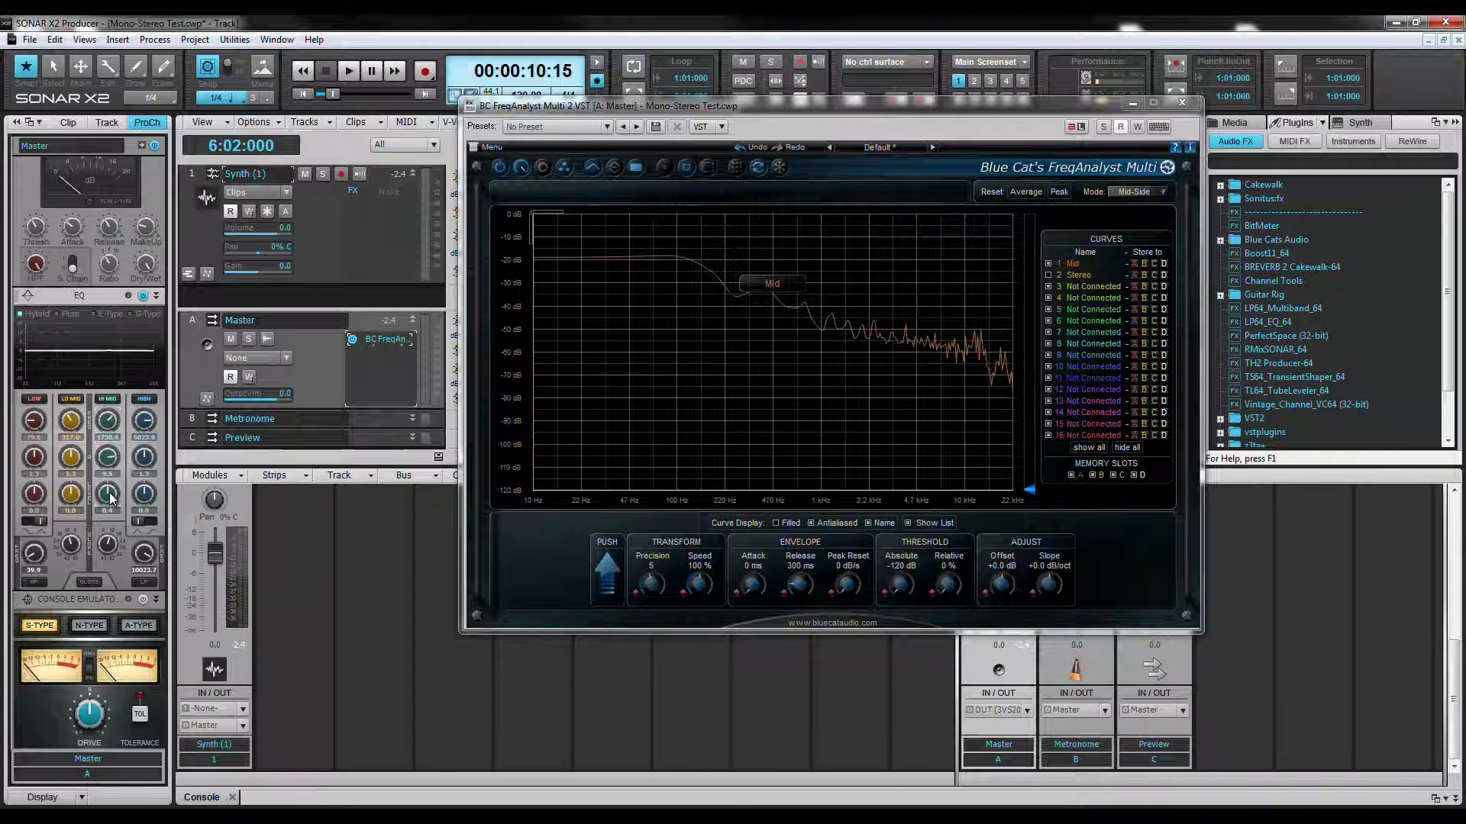
scroll(110, 500, up, 8)
scroll(111, 499, up, 1)
scroll(111, 500, up, 1)
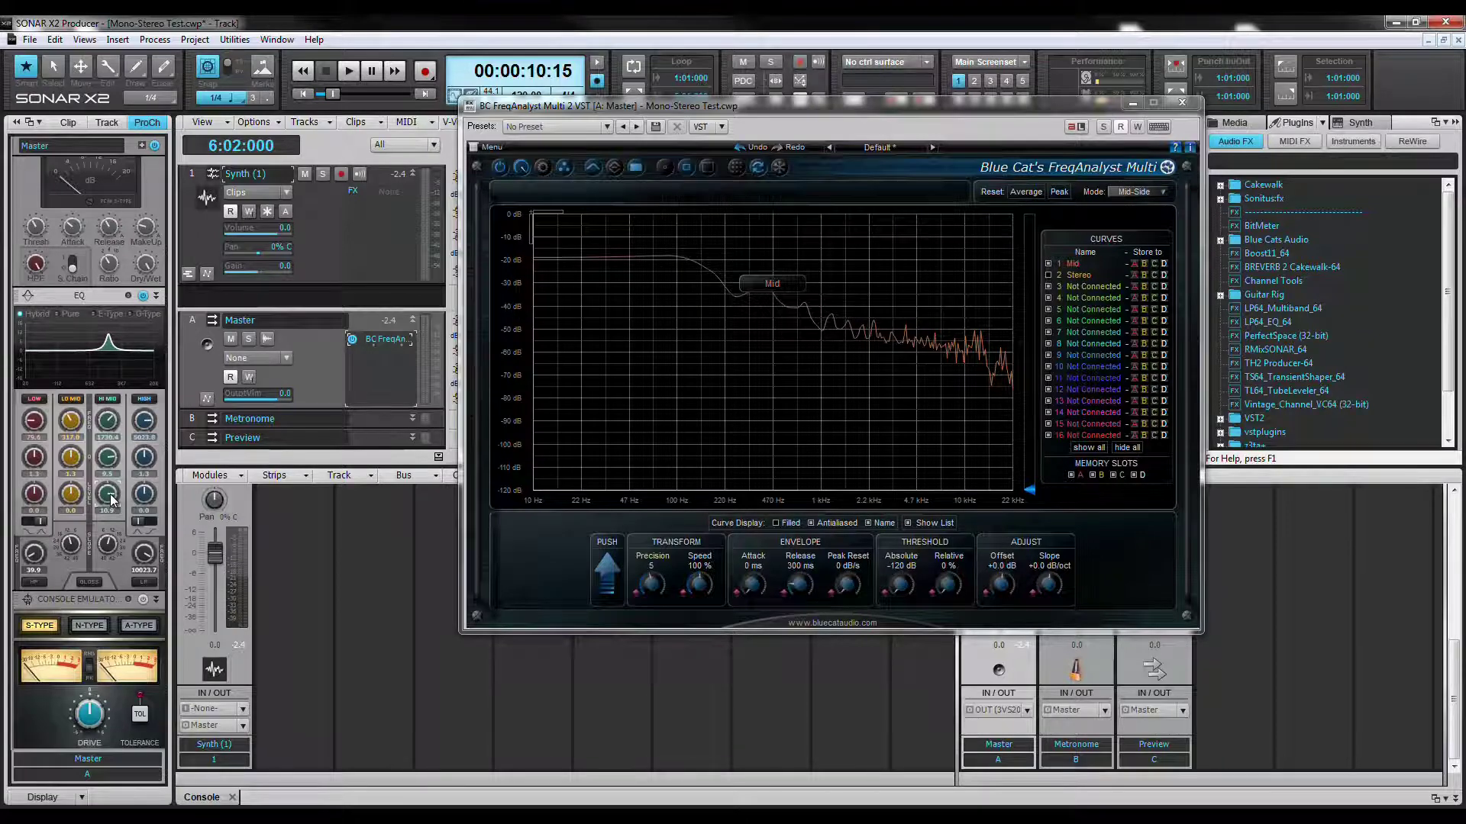
click(352, 77)
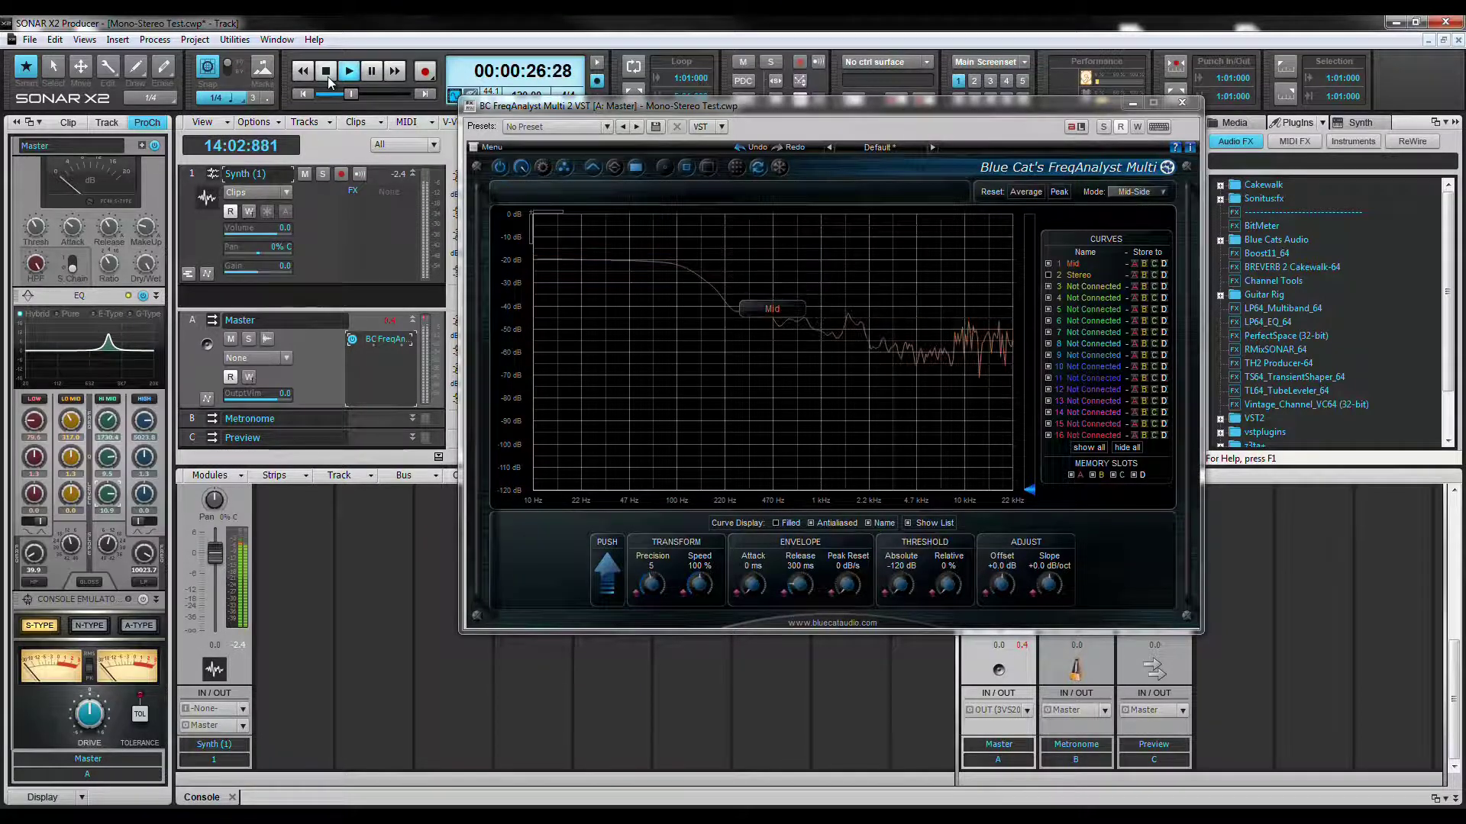
click(326, 77)
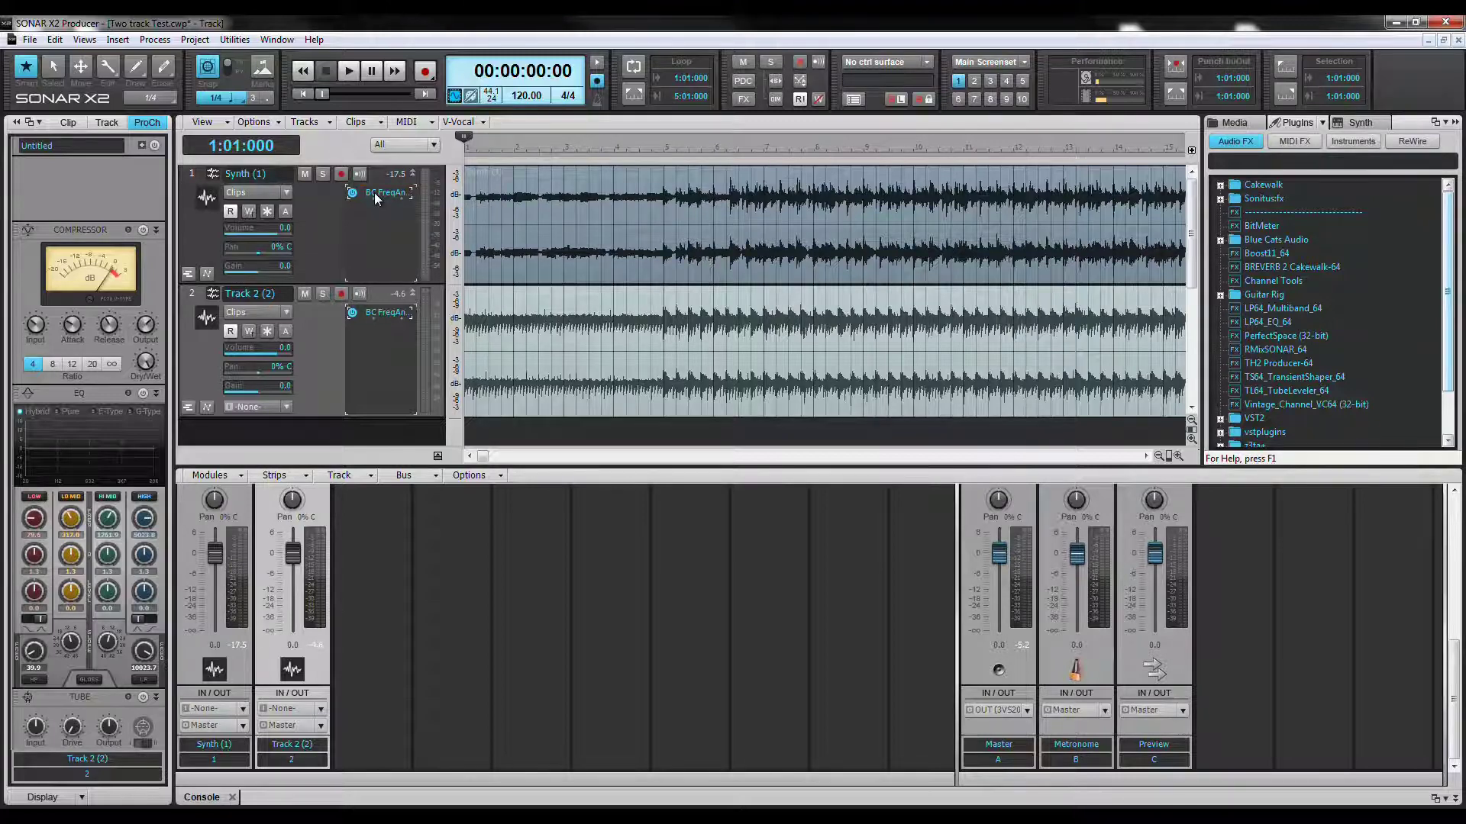
- Open Synth (1)'s analyser and assign its Channels Average Instant curve to slot 2
double_click(374, 192)
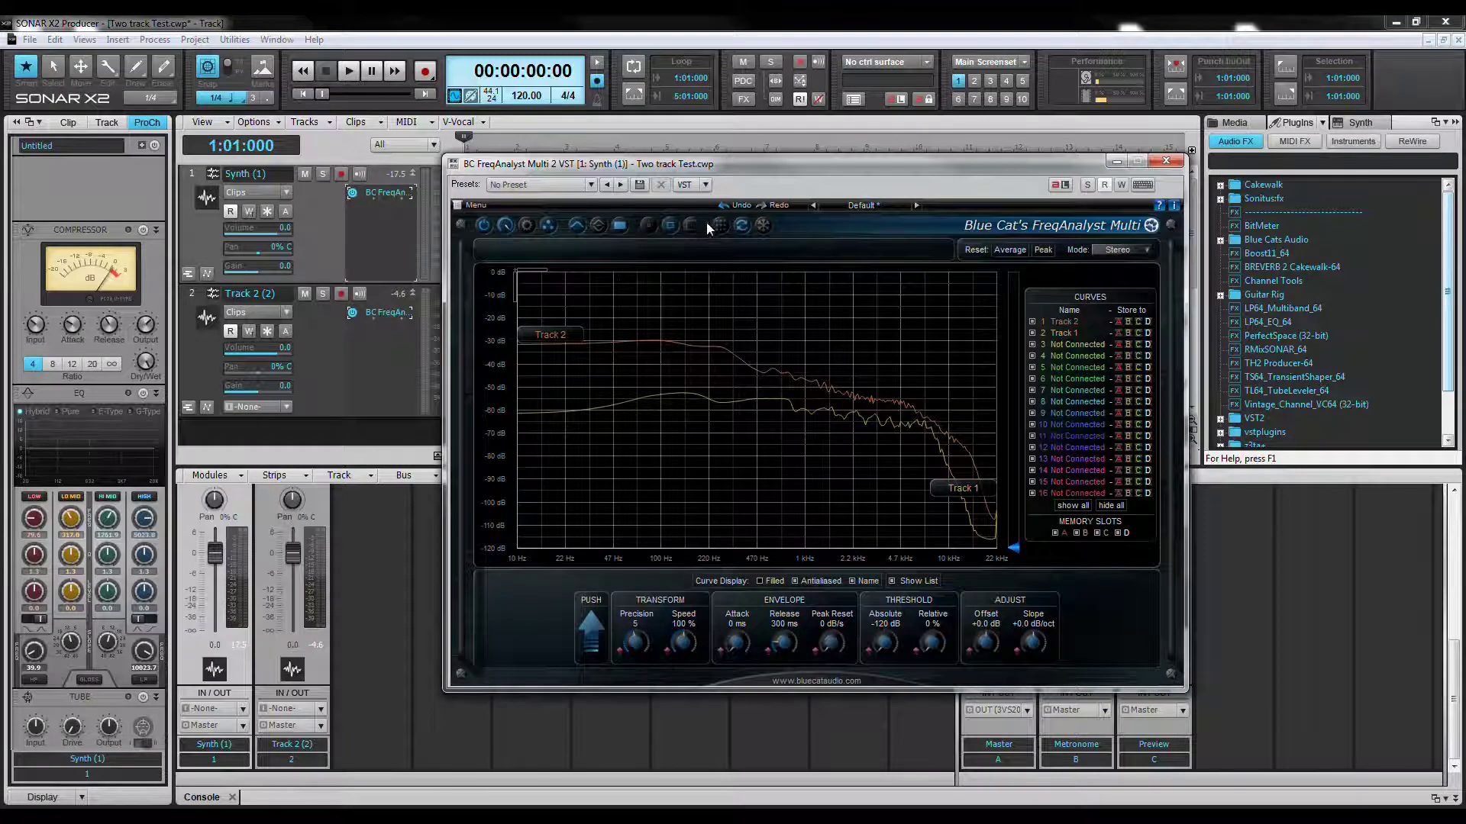
click(718, 225)
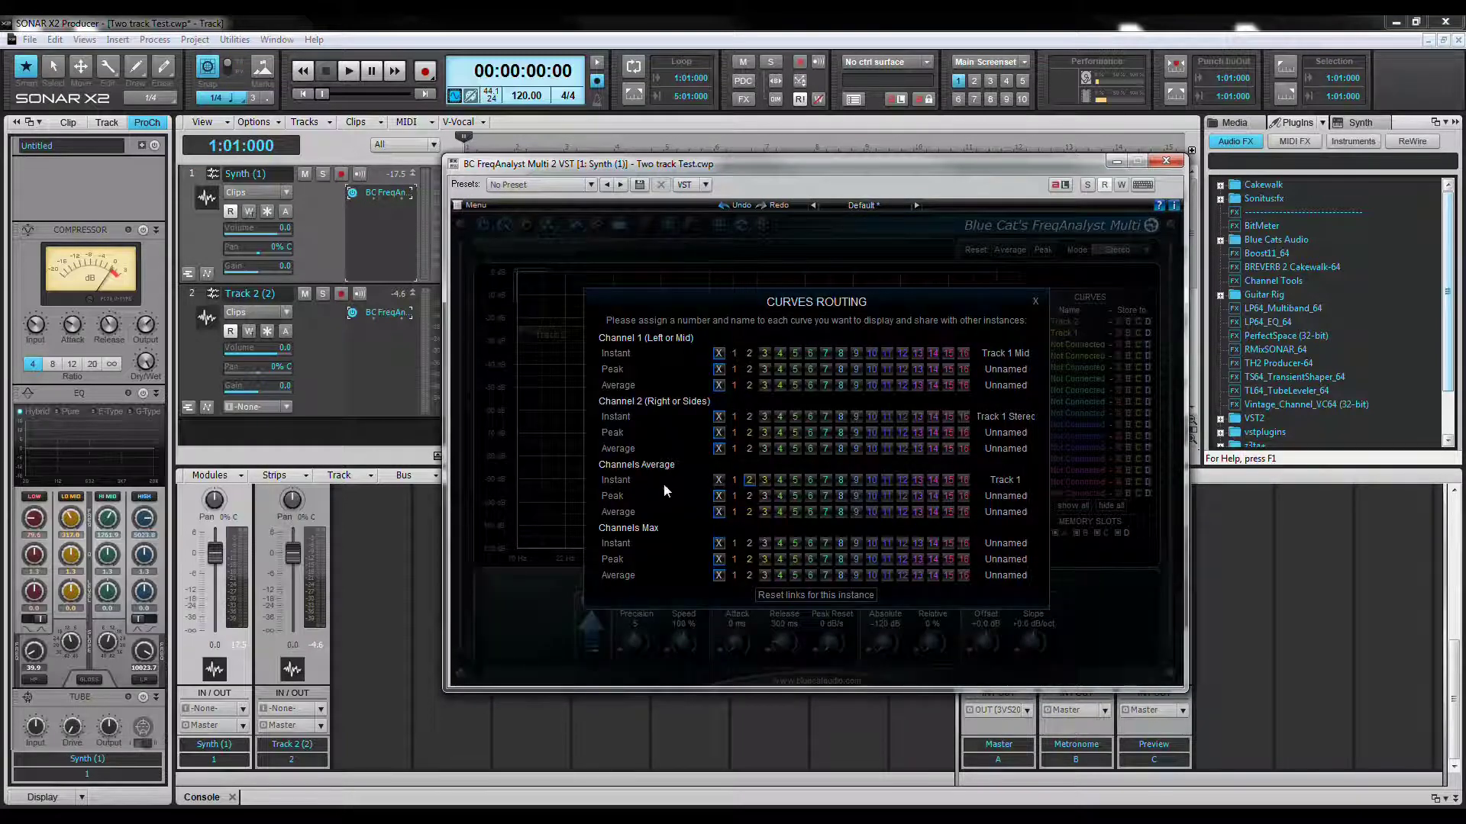
click(749, 481)
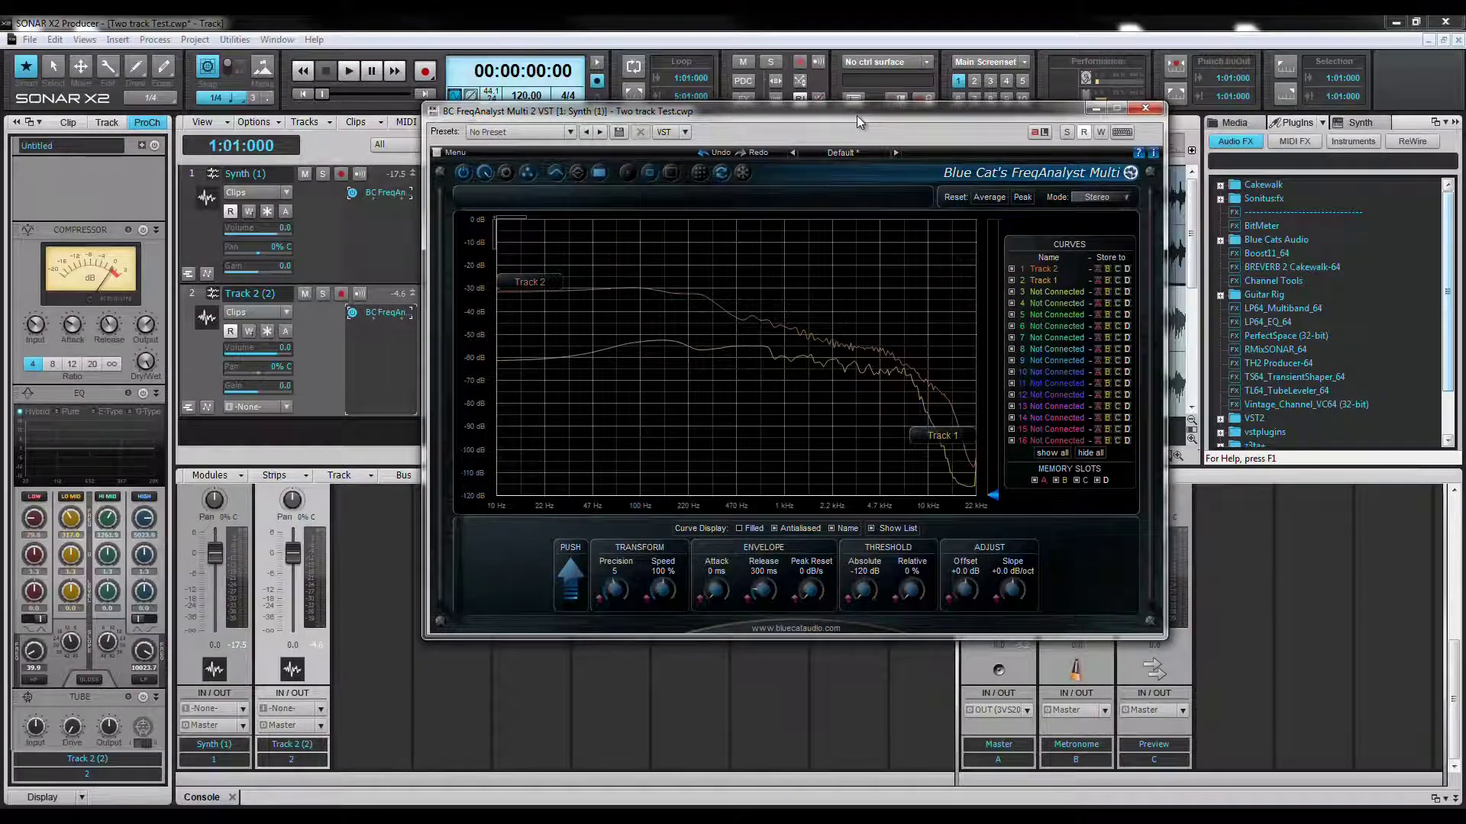
- Mute the tracks and play them to compare the Track 1 and Track 2 spectra, then stop
drag(857, 116, 863, 178)
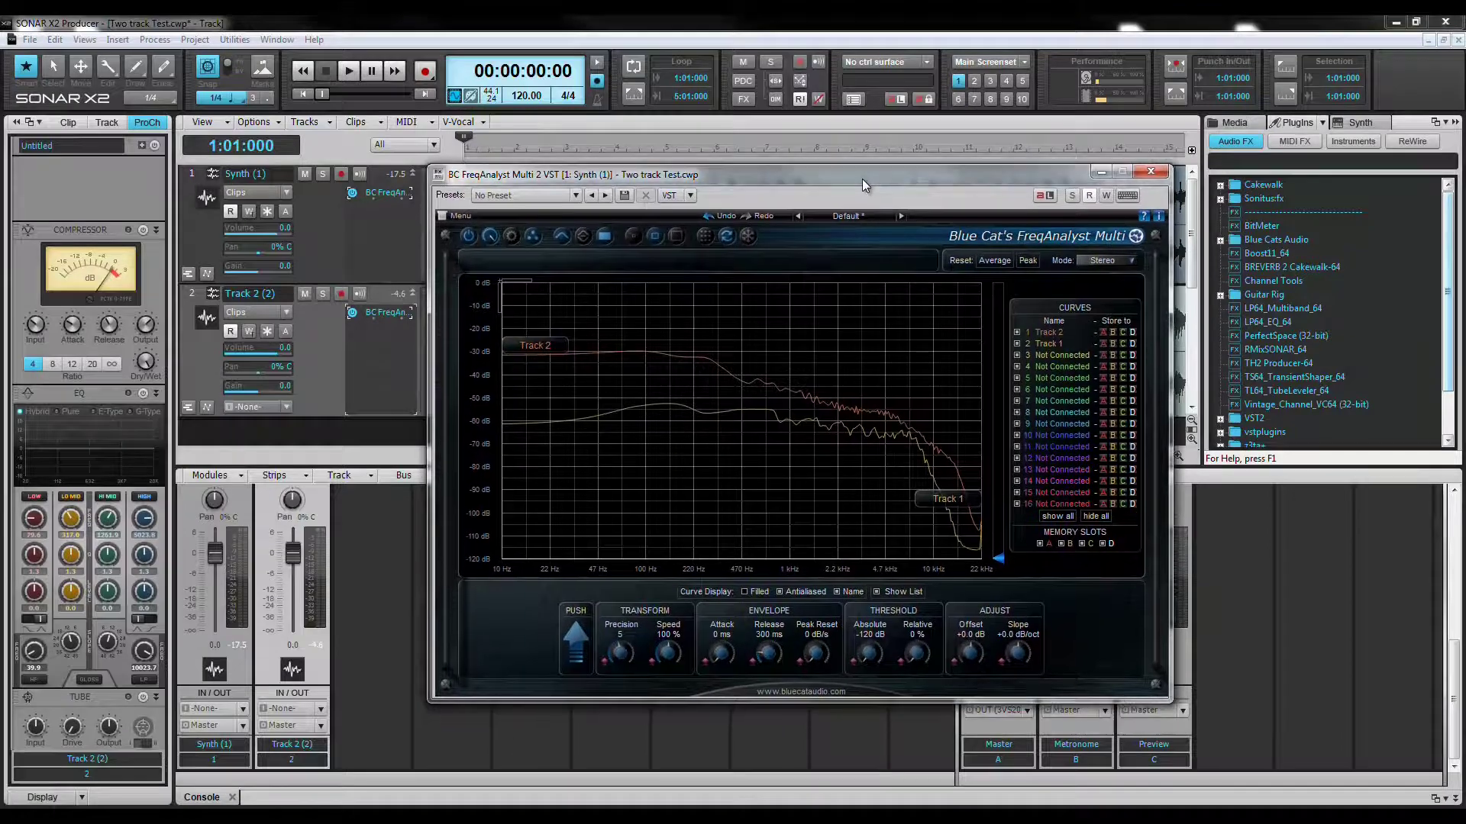
click(748, 58)
drag(780, 175, 807, 127)
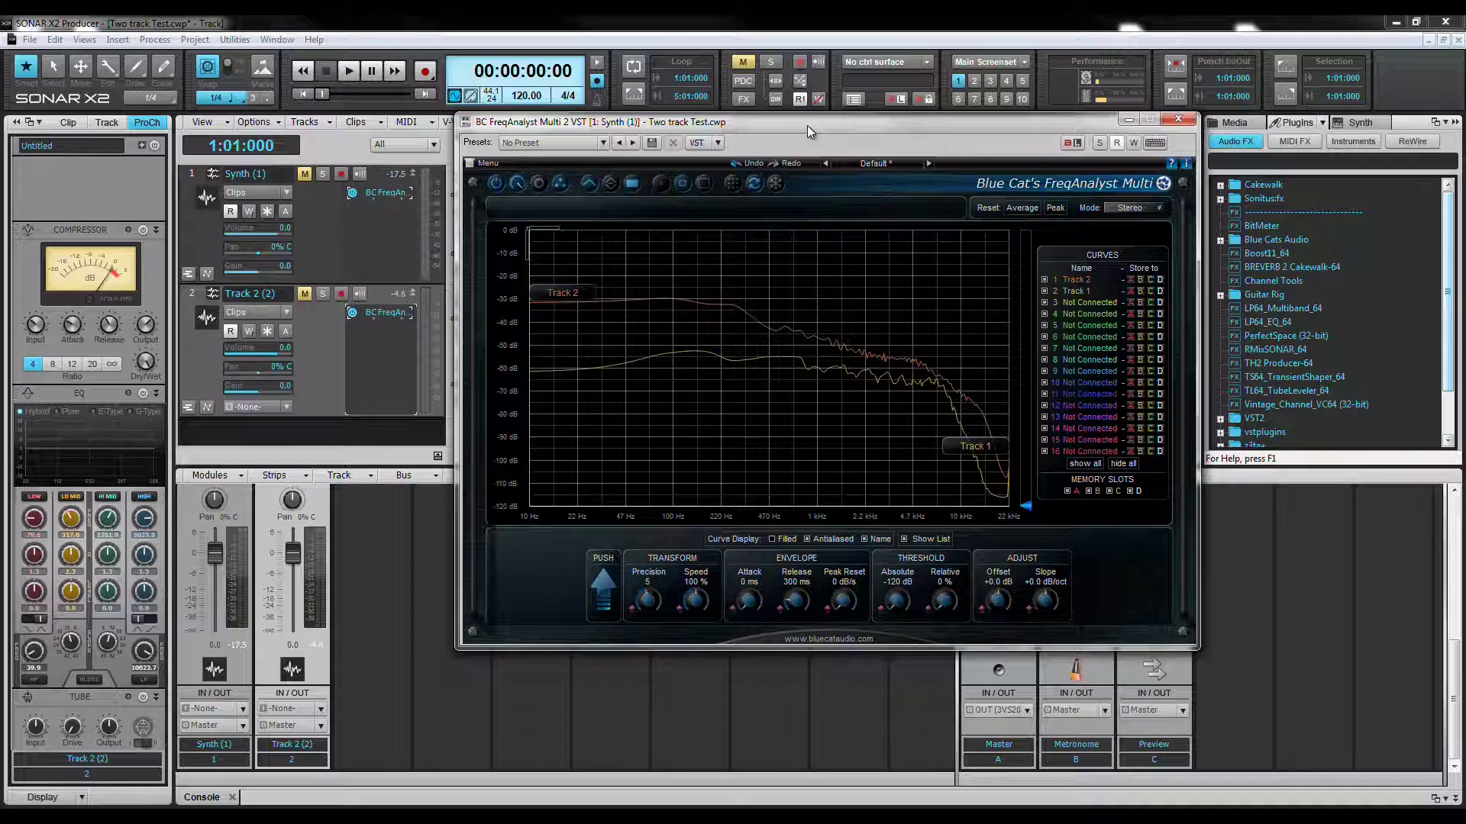
click(351, 70)
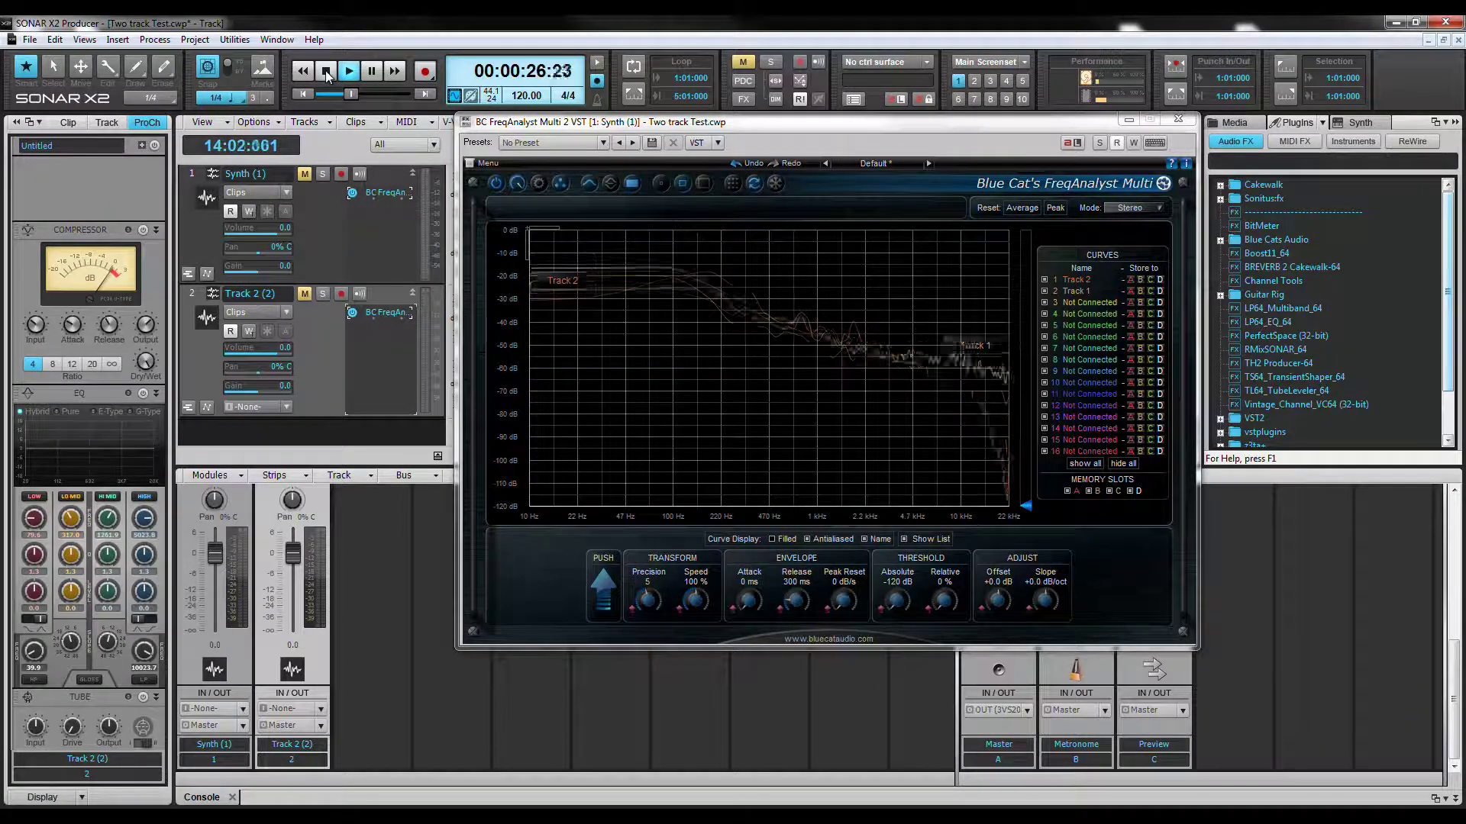
click(326, 74)
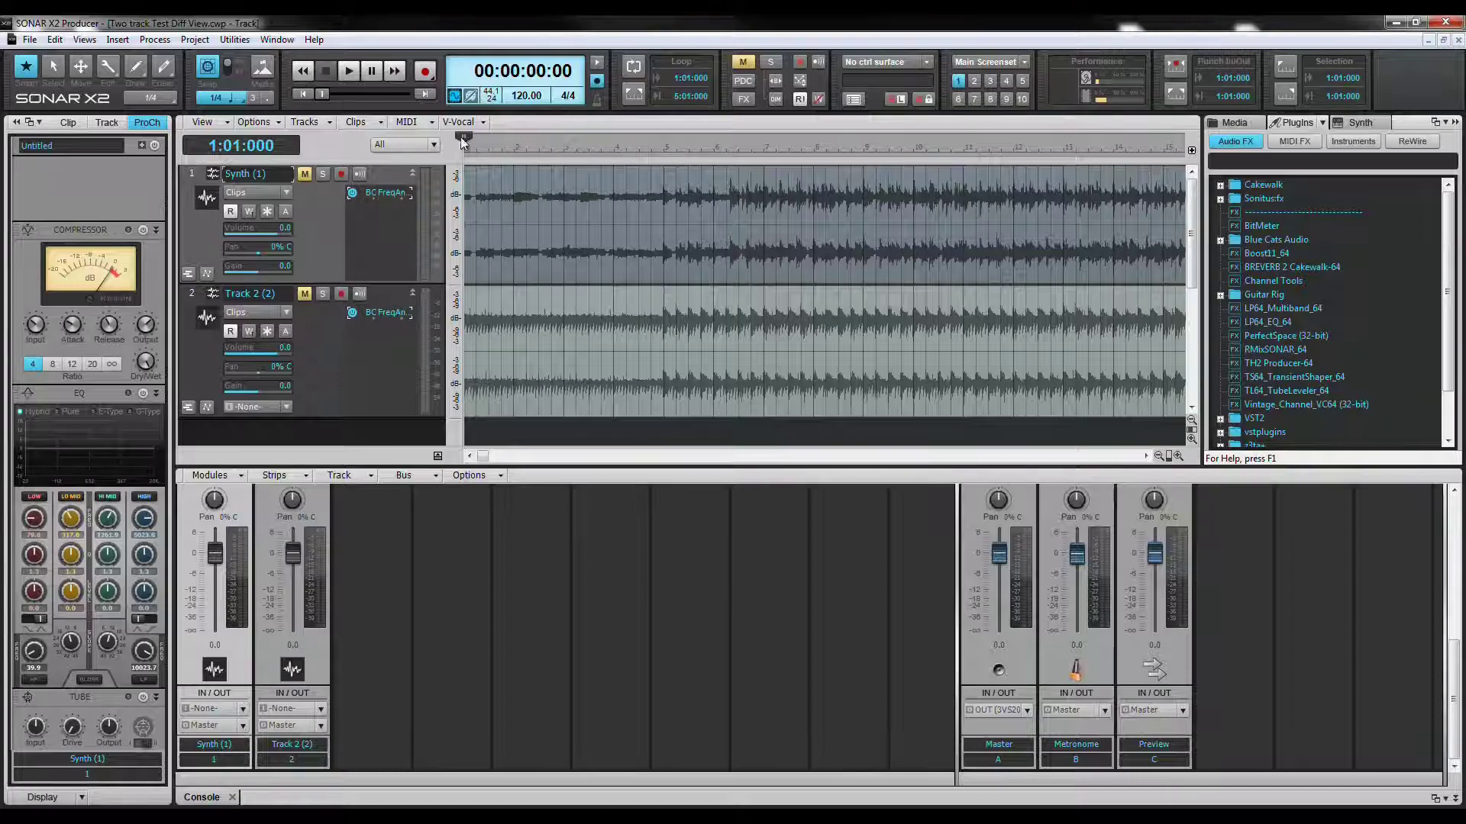
- Open BC FreqAnalyst Multi on Synth (1) and play the project to draw Difference 1 and 2 curves
double_click(397, 193)
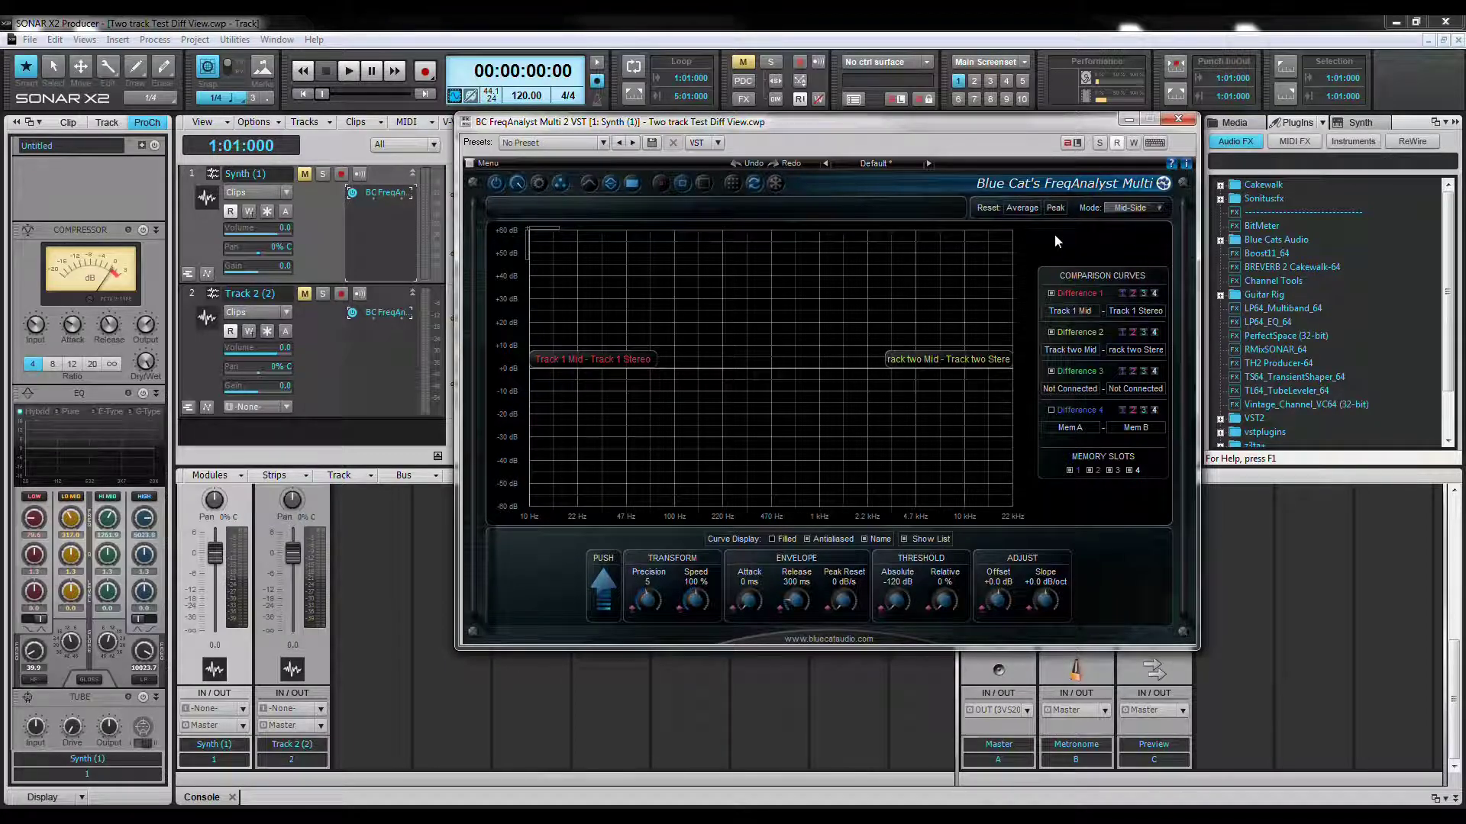
key(space)
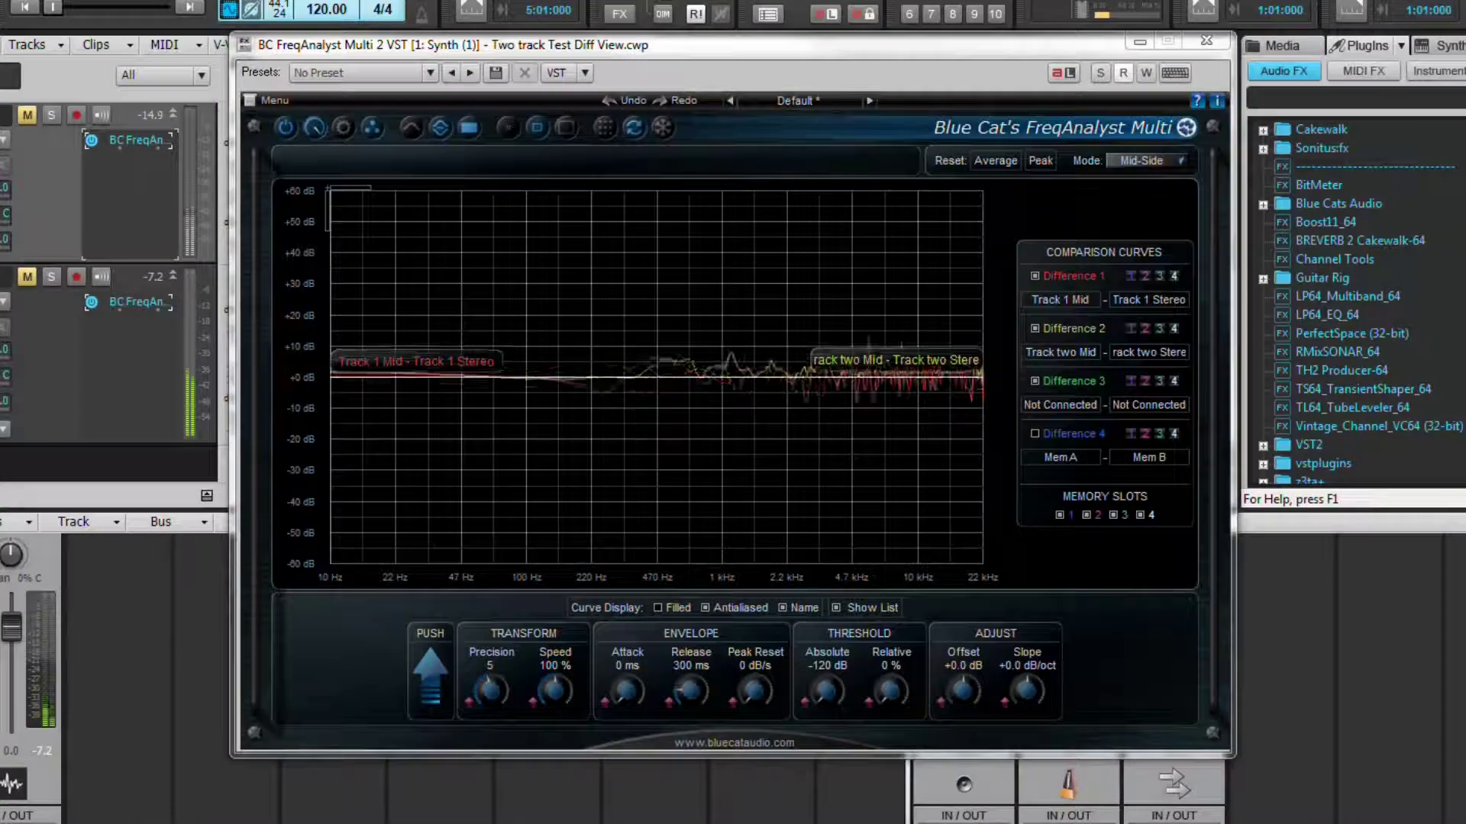